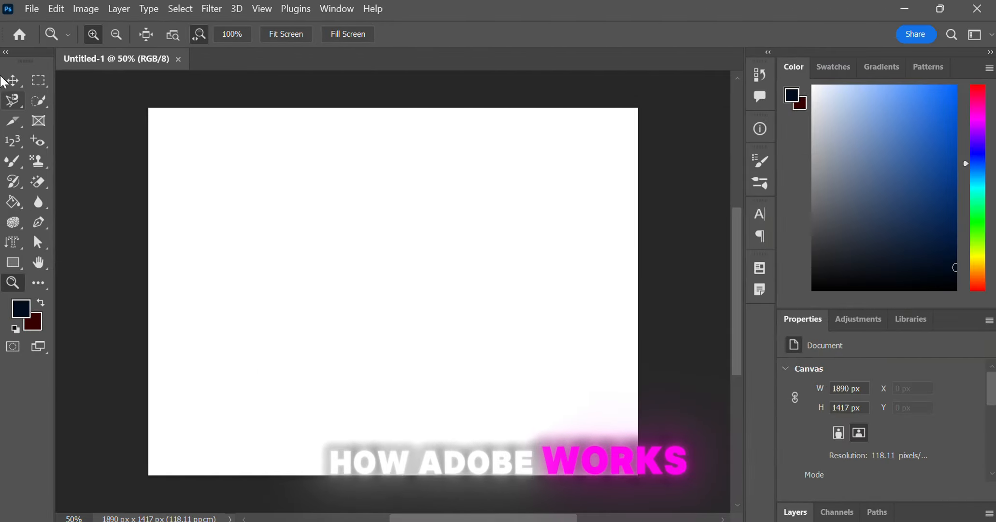
# Step: Move the photo slightly left and scale it down to about 58% with Free Transform
pyautogui.click(13, 79)
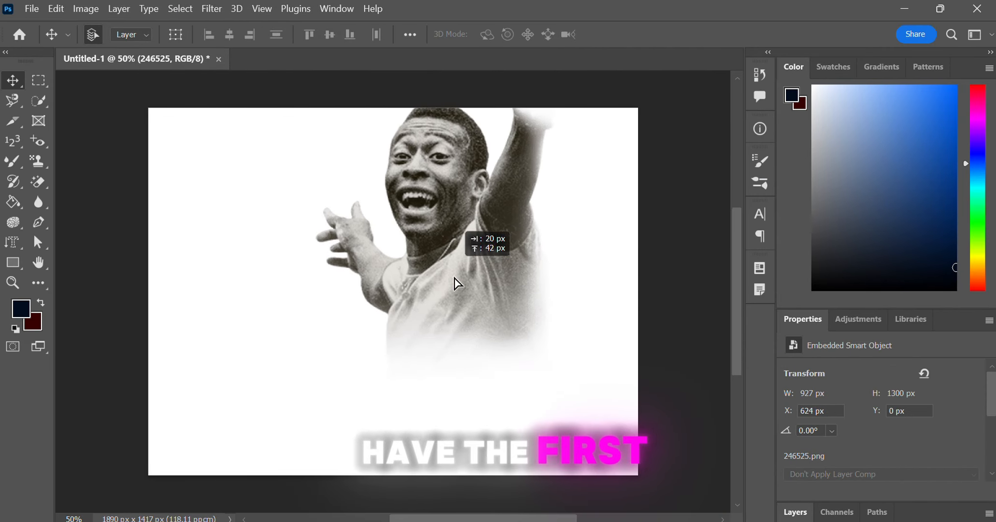
pyautogui.moveTo(456, 279); pyautogui.dragTo(365, 293)
pyautogui.hotkey('ctrl', 't')
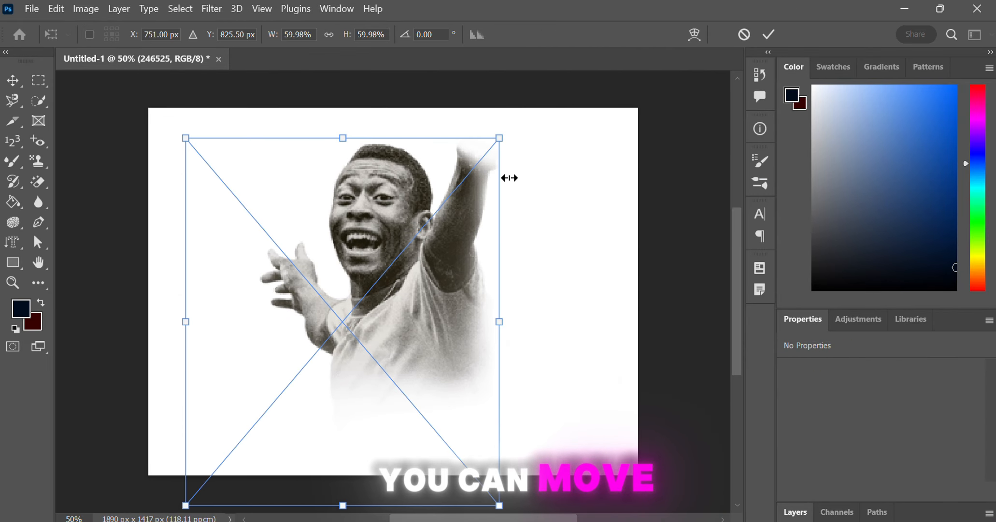
pyautogui.moveTo(507, 176); pyautogui.dragTo(580, 140)
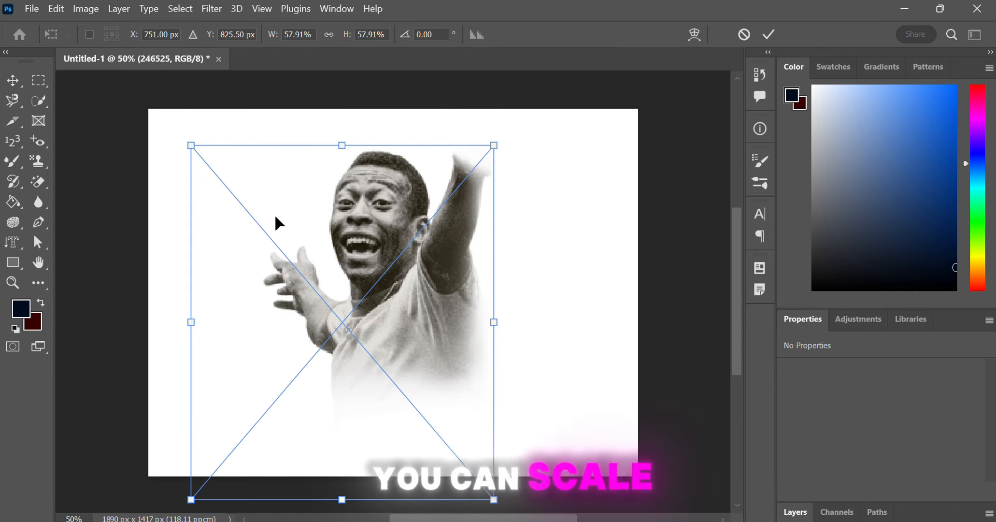
# Step: Draw a rectangular marquee around the player, duplicate it to a new layer and move the copy left
pyautogui.click(39, 79)
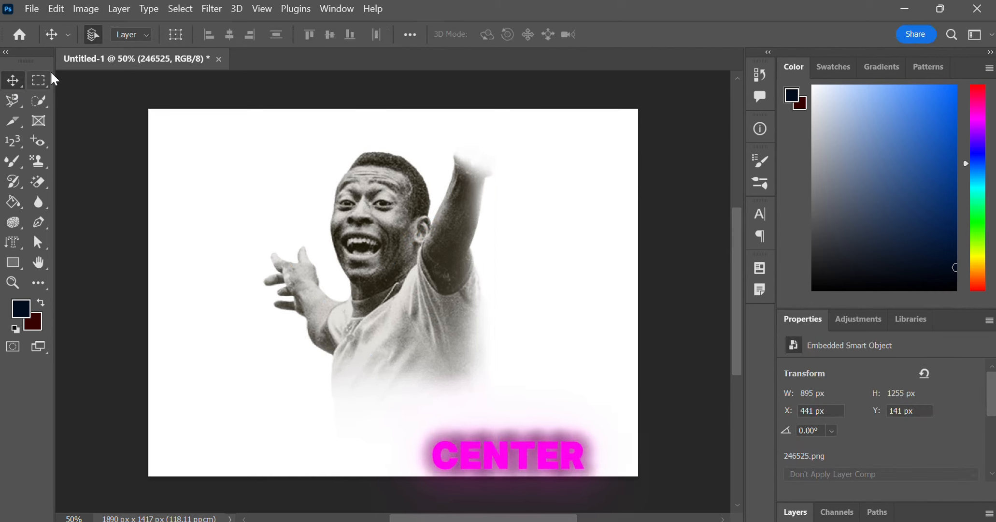
pyautogui.moveTo(311, 140); pyautogui.dragTo(535, 363)
pyautogui.click(13, 80)
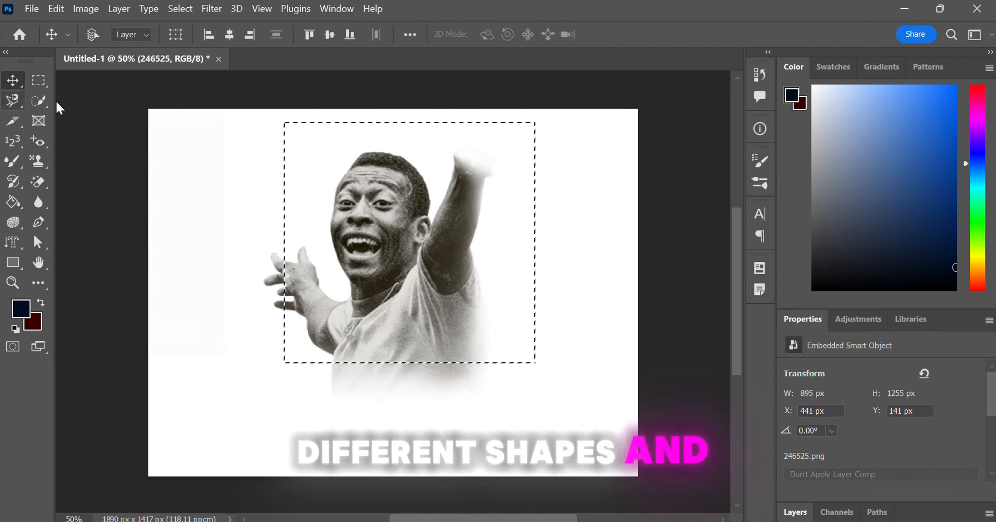
pyautogui.hotkey('ctrl', 'j')
pyautogui.moveTo(417, 273); pyautogui.dragTo(247, 293)
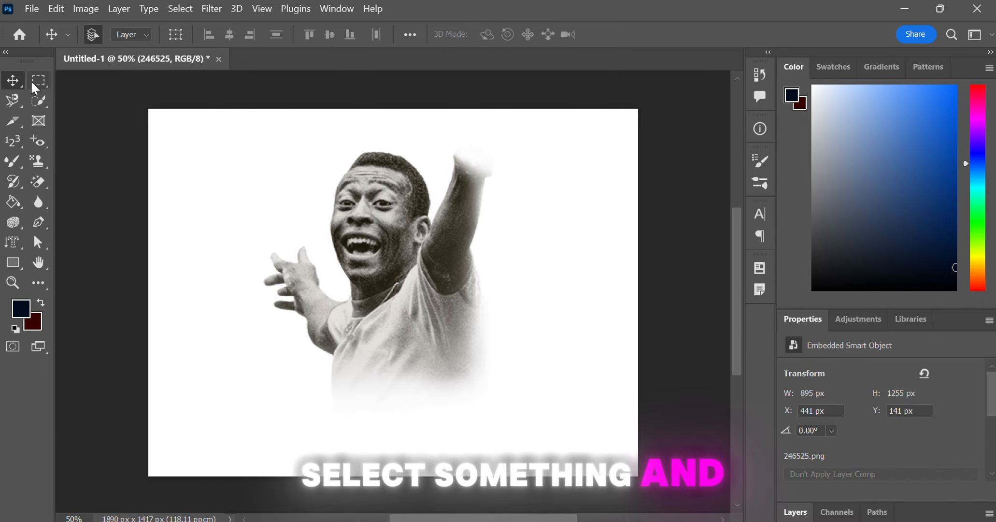
# Step: Switch to the Lasso Tool and draw a freehand selection around the player's head
pyautogui.click(39, 79)
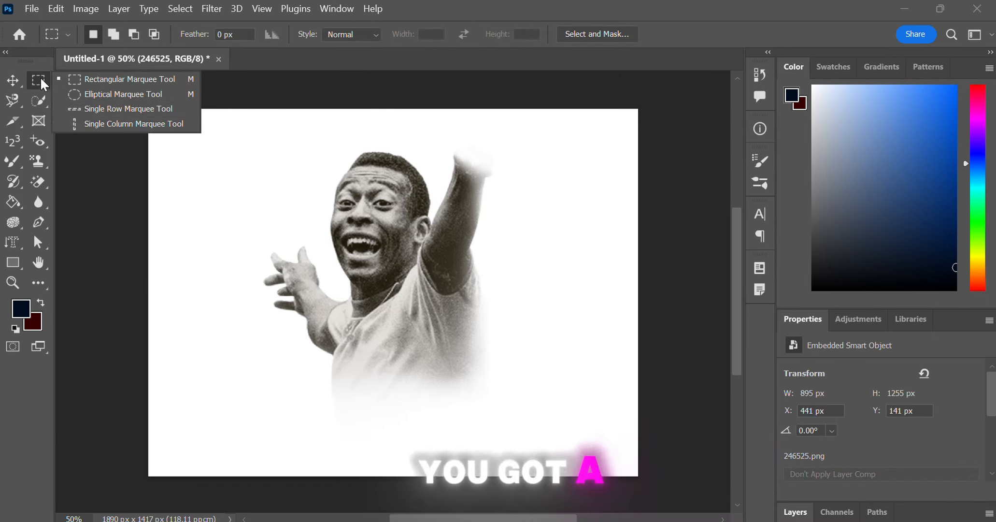
pyautogui.click(13, 101)
pyautogui.rightClick(15, 102)
pyautogui.click(68, 99)
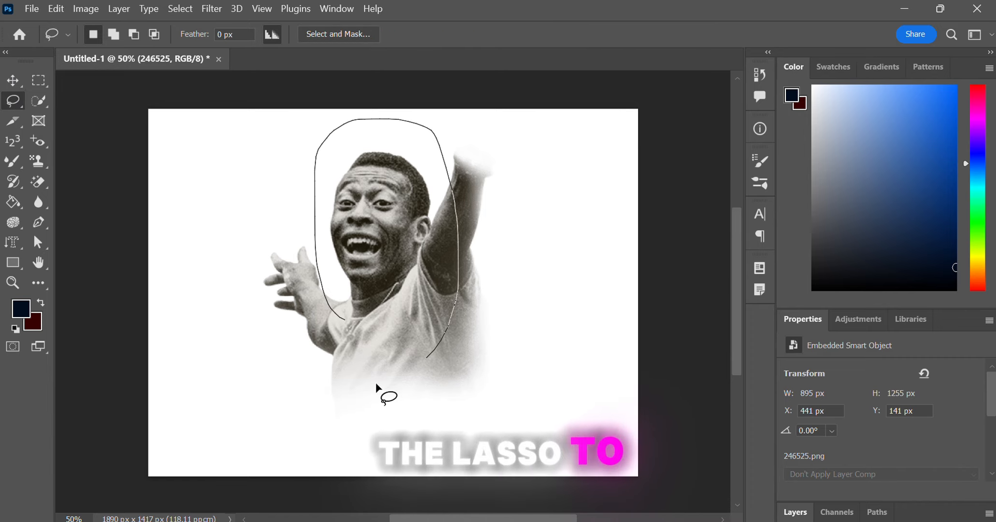
pyautogui.moveTo(376, 385); pyautogui.dragTo(306, 352)
# Step: Paste a copy of the lasso selection as a new layer, move it left and delete it
pyautogui.hotkey('ctrl', 'c')
pyautogui.hotkey('ctrl', 'v')
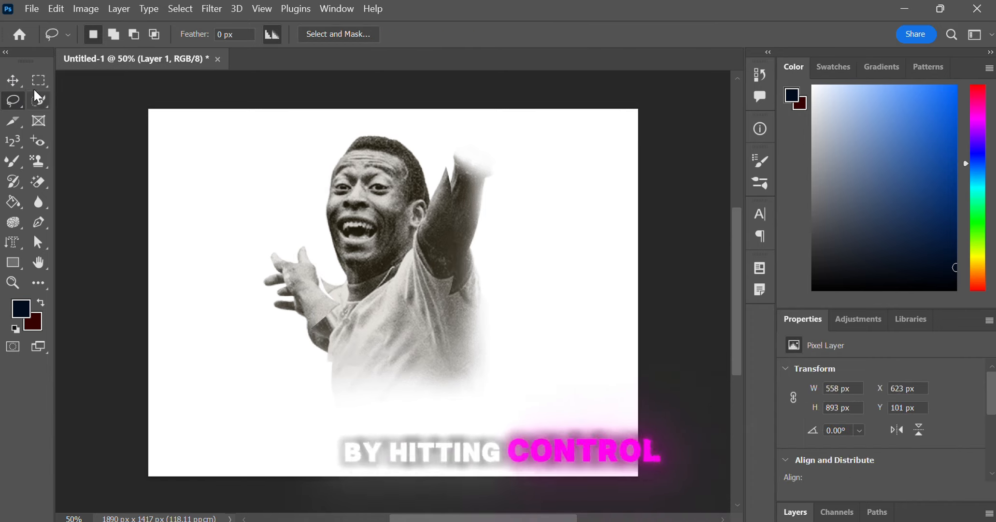
pyautogui.press('v')
pyautogui.moveTo(380, 206)
pyautogui.mouseDown()
pyautogui.moveTo(271, 247)
pyautogui.moveTo(232, 213)
pyautogui.mouseUp()
pyautogui.press('Delete')
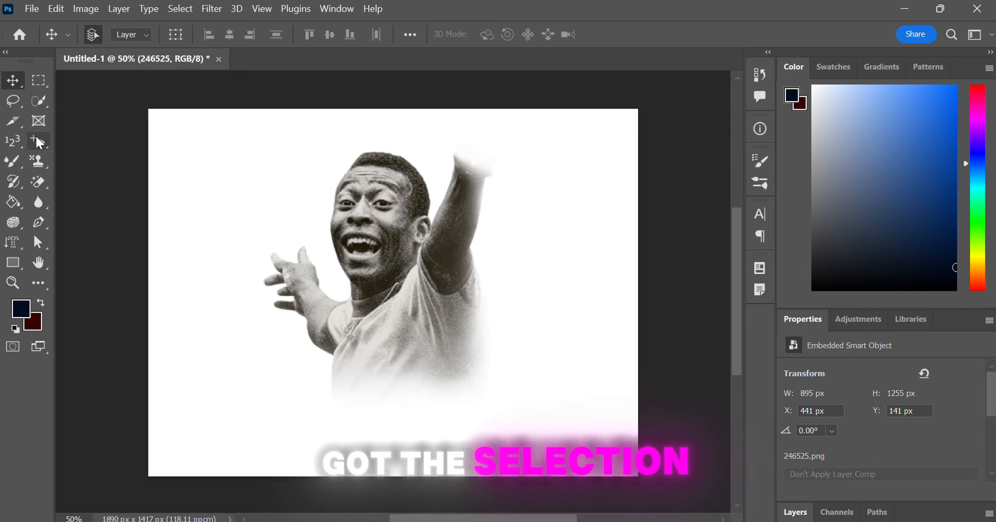
# Step: Draw a polygonal selection over the face and chest with the Polygonal Lasso Tool
pyautogui.click(13, 101)
pyautogui.rightClick(13, 100)
pyautogui.click(67, 115)
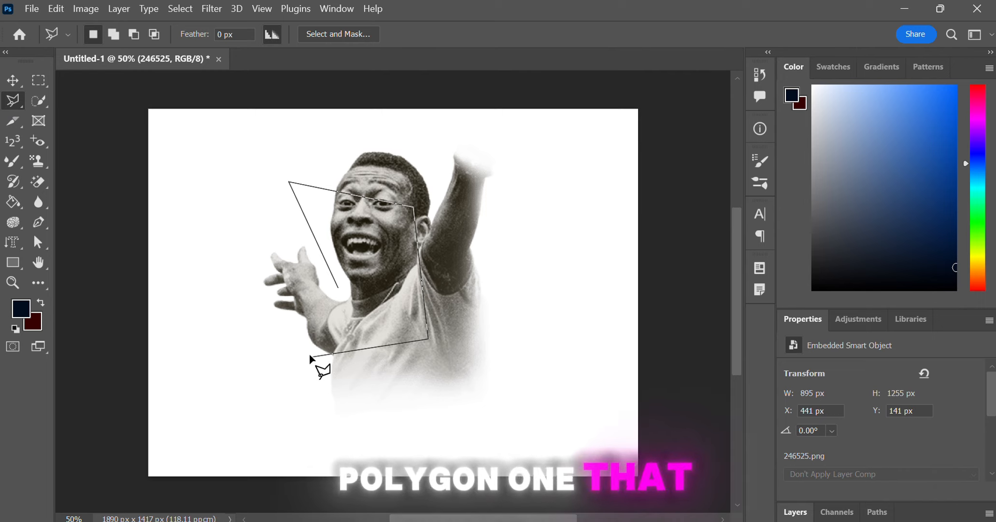
pyautogui.click(407, 296)
pyautogui.click(384, 276)
pyautogui.click(339, 287)
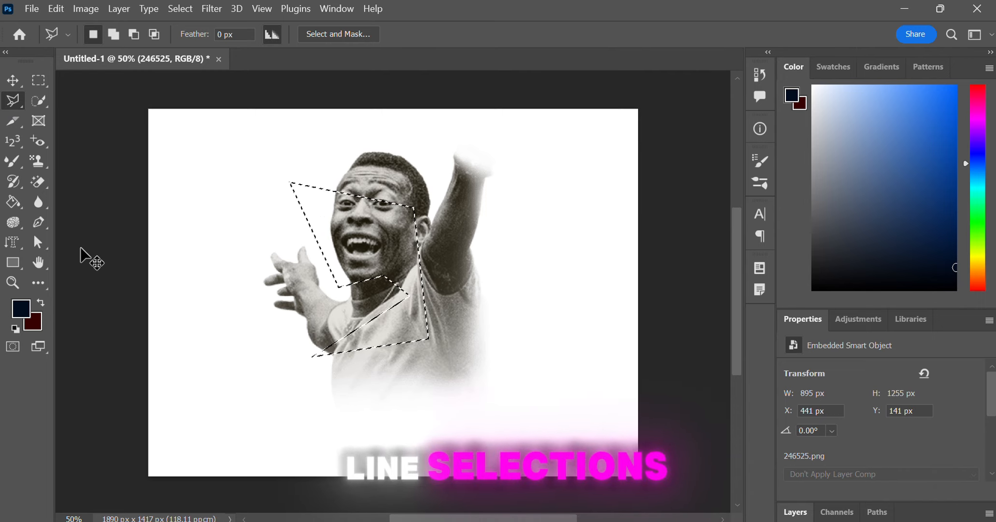
# Step: Paste a copy of the polygonal selection as a new layer, move it left and delete it
pyautogui.hotkey('ctrl', 'c')
pyautogui.hotkey('ctrl', 'v')
pyautogui.moveTo(367, 255); pyautogui.dragTo(219, 236)
pyautogui.press('Delete')
# Step: Trace a selection around the player's head with the Magnetic Lasso Tool
pyautogui.rightClick(6, 125)
pyautogui.rightClick(13, 101)
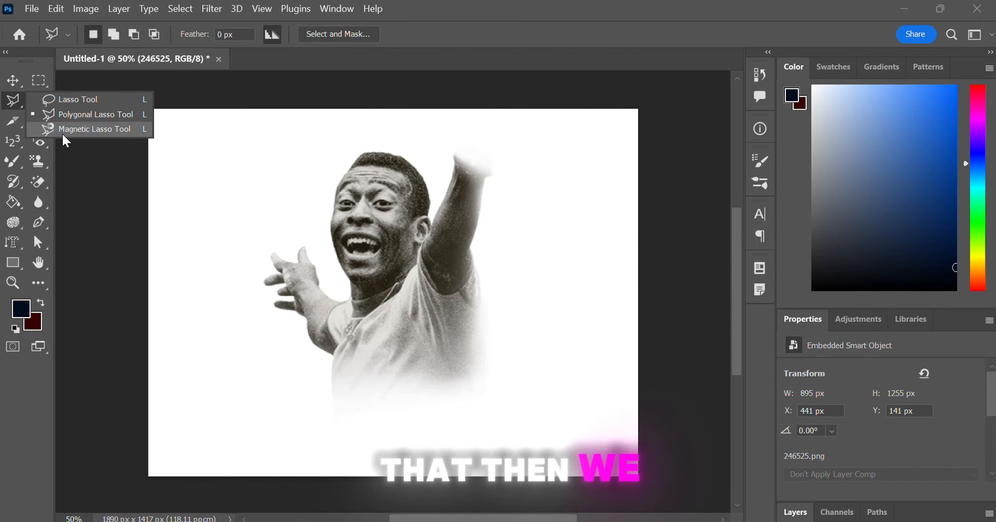
pyautogui.click(72, 130)
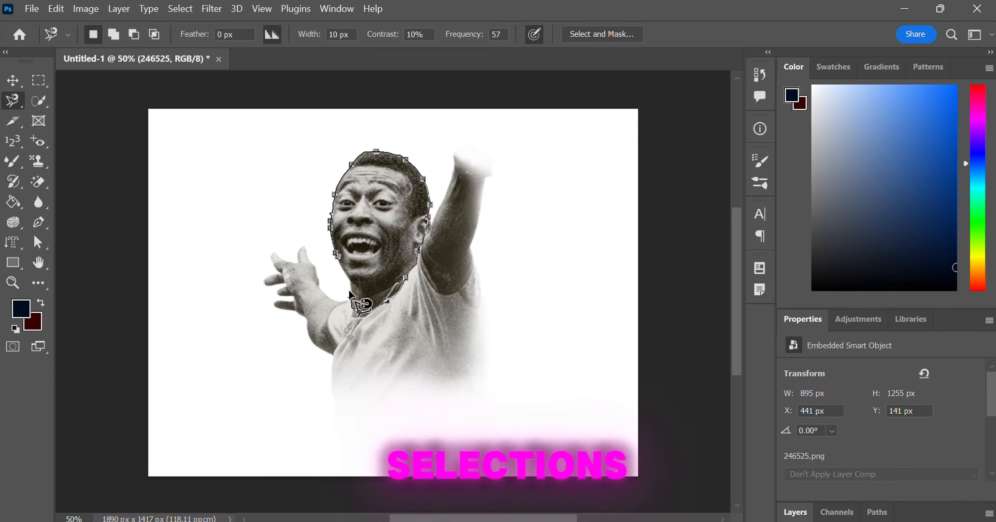
pyautogui.click(12, 81)
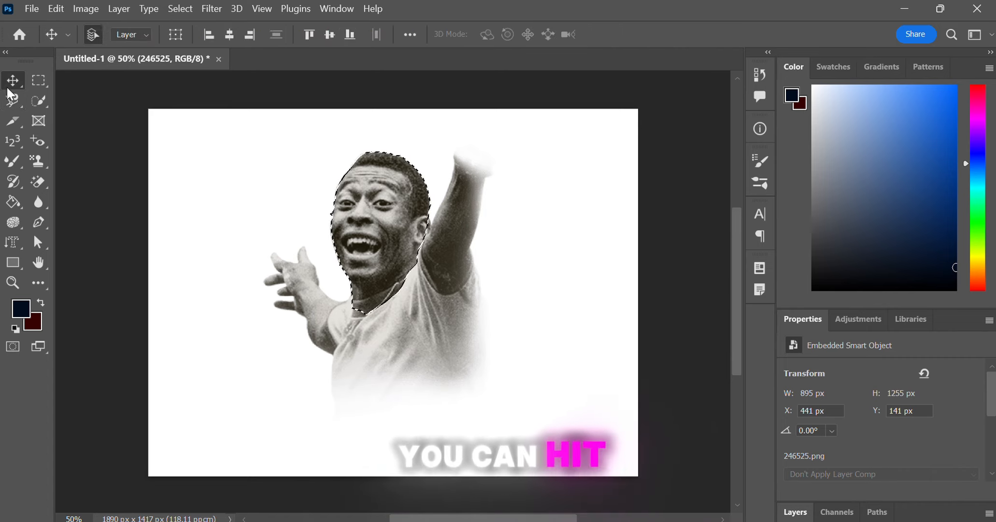
# Step: Paste a copy of the head selection as a new layer, move it up-left and delete it
pyautogui.hotkey('ctrl', 'c')
pyautogui.hotkey('ctrl', 'v')
pyautogui.moveTo(375, 224)
pyautogui.mouseDown()
pyautogui.moveTo(296, 238)
pyautogui.moveTo(290, 195)
pyautogui.mouseUp()
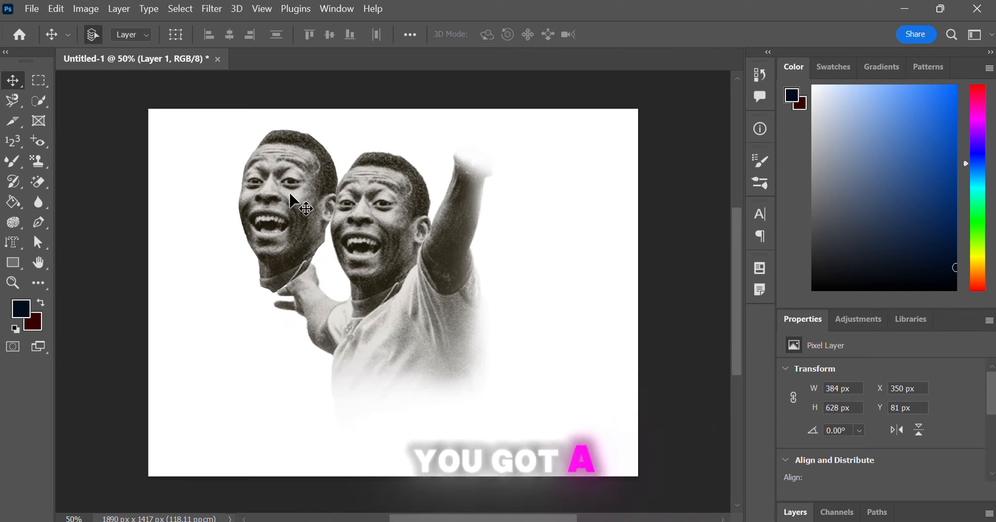
pyautogui.press('Delete')
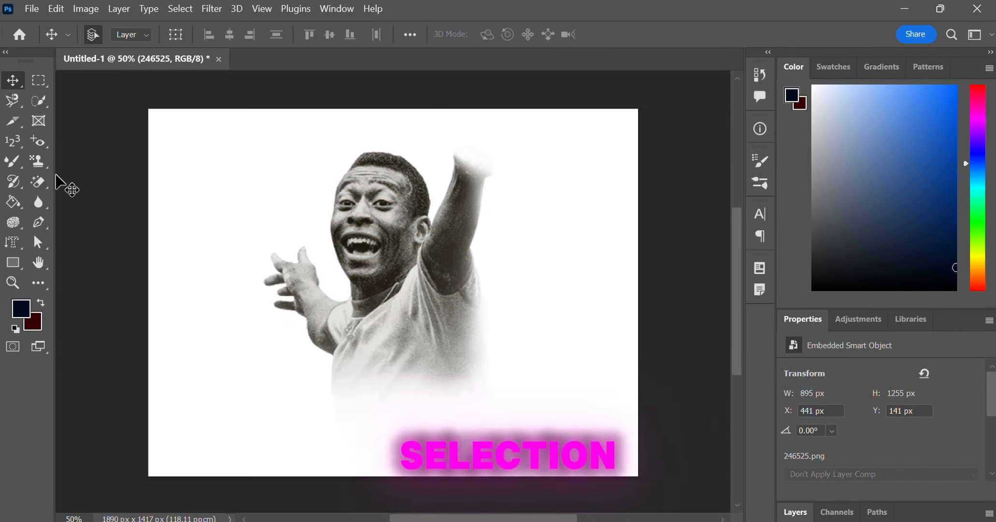
# Step: Select the player's head, torso and arms with the Quick Selection tool
pyautogui.click(34, 103)
pyautogui.moveTo(384, 240); pyautogui.dragTo(410, 373)
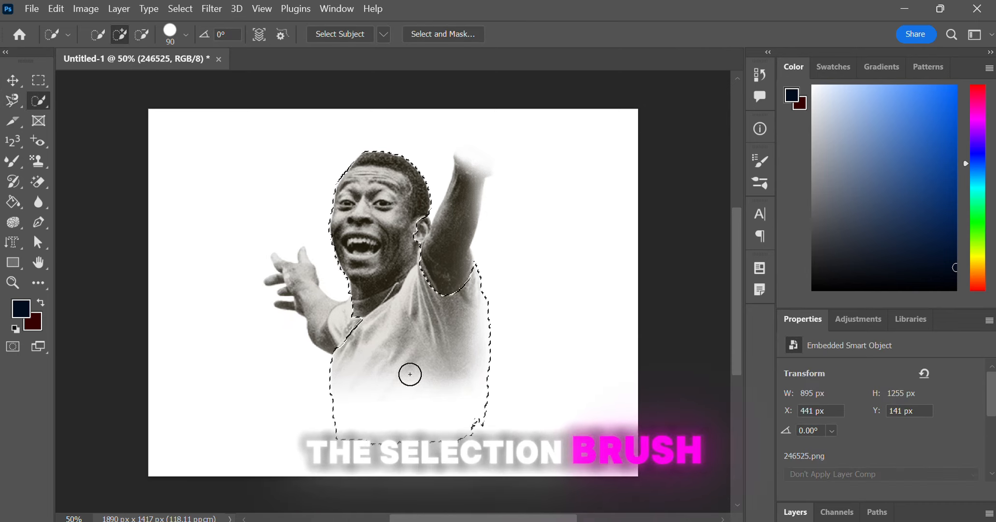
pyautogui.moveTo(464, 227)
pyautogui.mouseDown()
pyautogui.moveTo(358, 337)
pyautogui.moveTo(278, 278)
pyautogui.mouseUp()
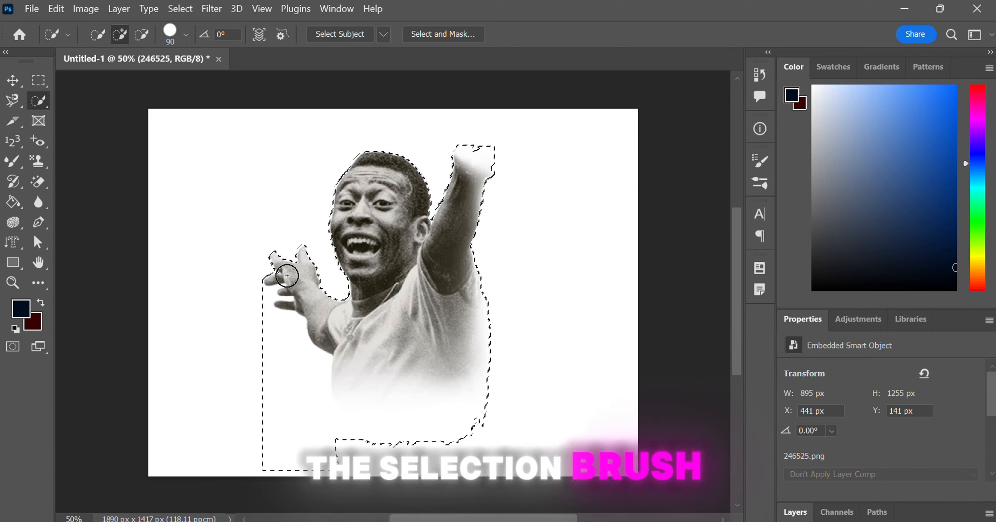
# Step: Duplicate the selection to a new layer and move the copy left
pyautogui.click(14, 81)
pyautogui.hotkey('ctrl', 'j')
pyautogui.moveTo(382, 286); pyautogui.dragTo(236, 315)
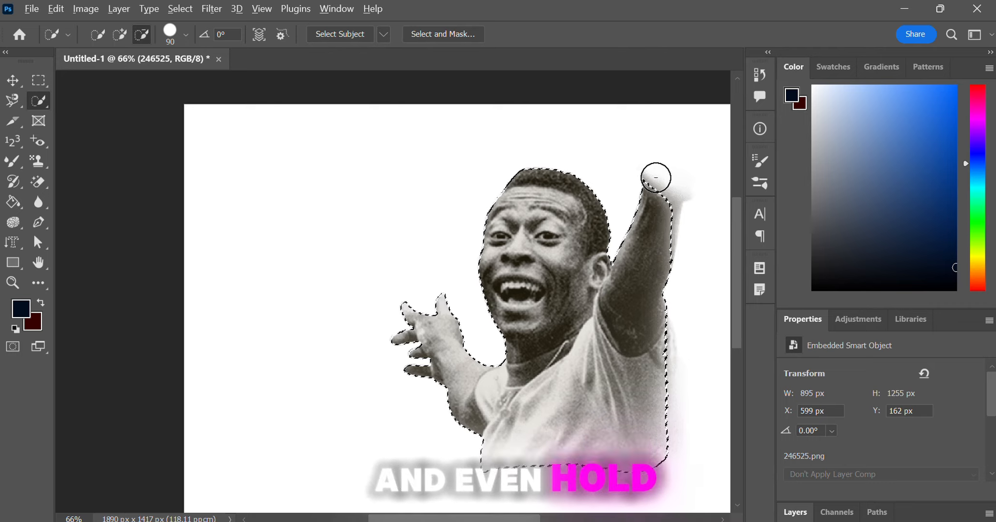
# Step: Subtract the tip of the raised hand from the selection with the Quick Selection tool
pyautogui.moveTo(646, 176); pyautogui.dragTo(650, 218)
pyautogui.moveTo(311, 222); pyautogui.dragTo(202, 250)
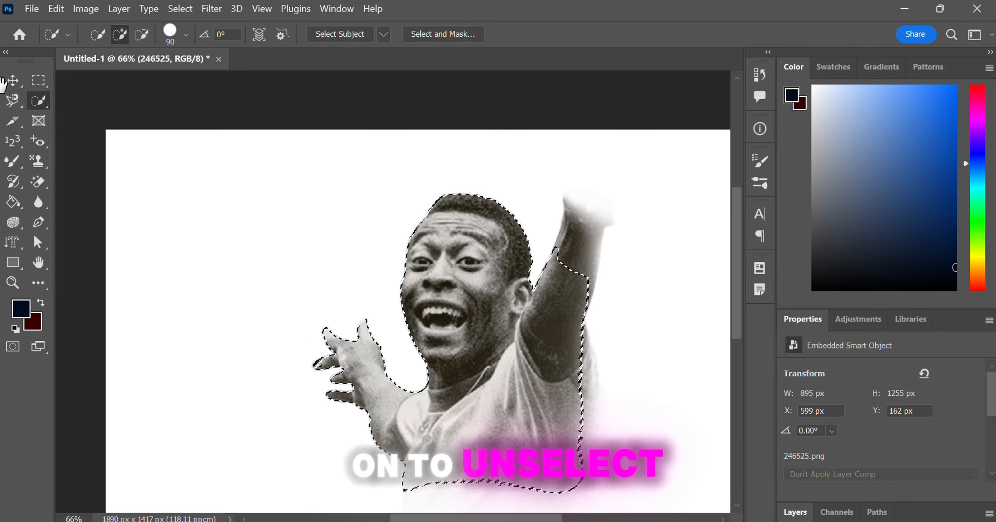
# Step: Duplicate the selection to a new layer and move the copy up
pyautogui.click(13, 80)
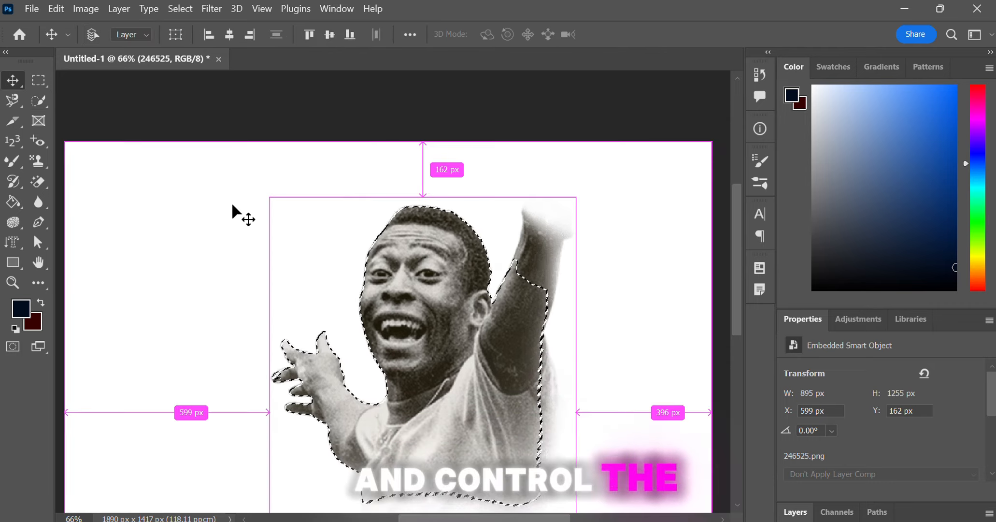
pyautogui.hotkey('ctrl', 'j')
pyautogui.moveTo(450, 357); pyautogui.dragTo(372, 314)
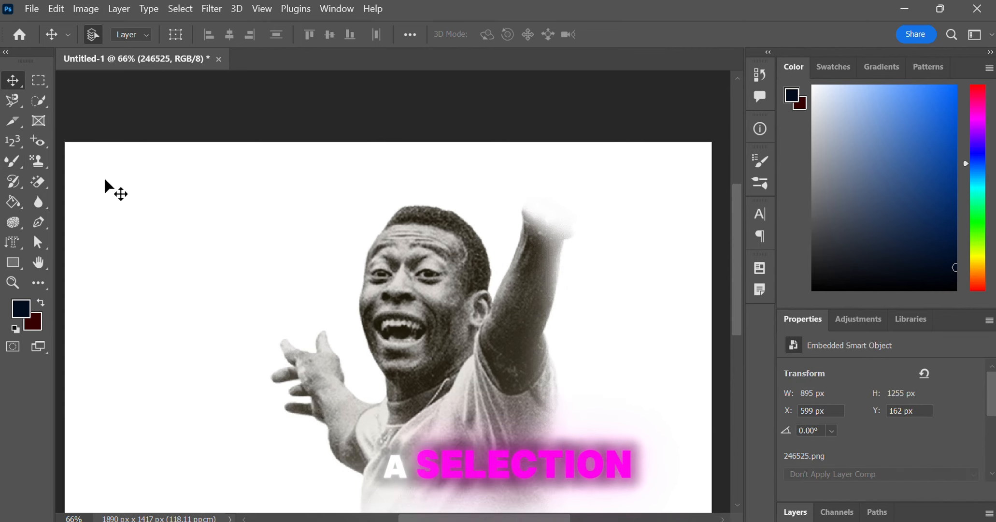
pyautogui.moveTo(369, 354); pyautogui.dragTo(373, 319)
# Step: Draw a slice over the player with the Slice tool, undo it and redo once
pyautogui.click(13, 127)
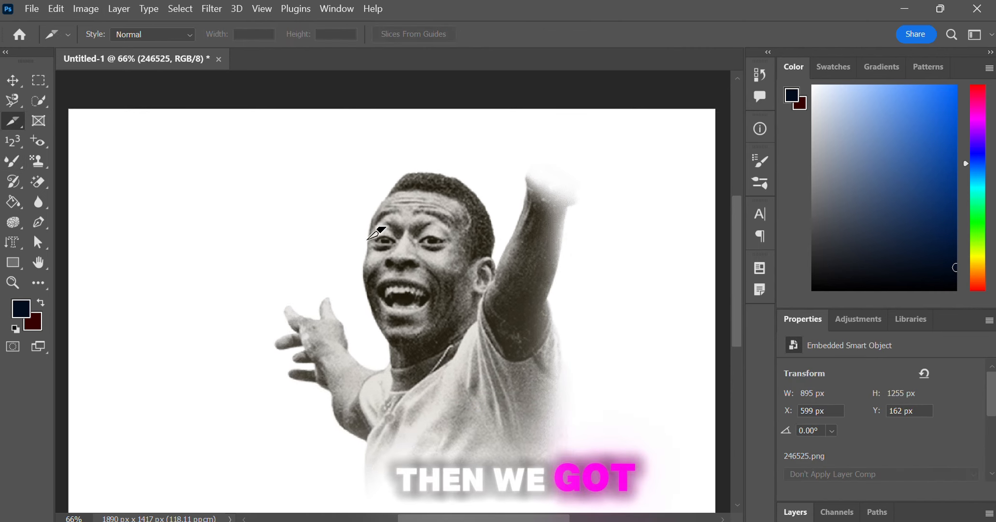
pyautogui.moveTo(307, 163); pyautogui.dragTo(517, 454)
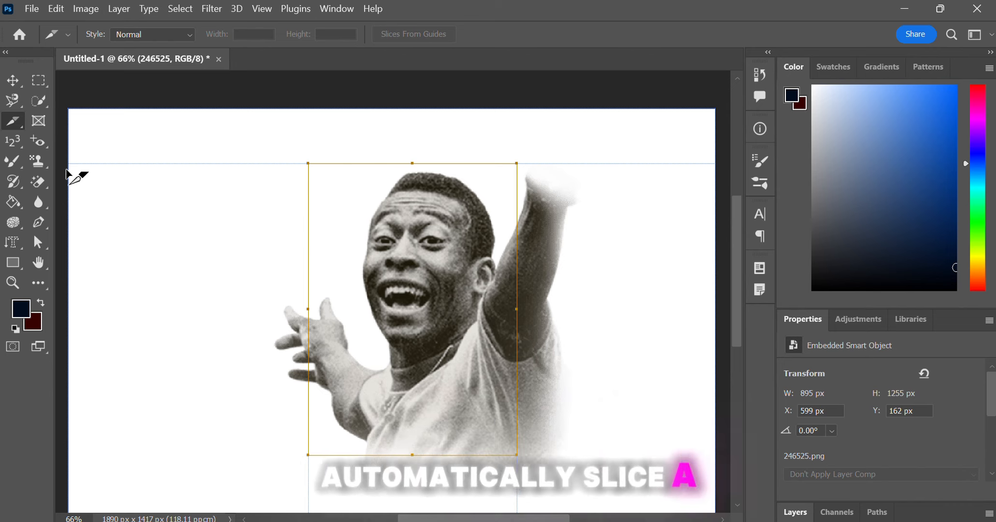
pyautogui.hotkey('ctrl', 'z')
pyautogui.hotkey('ctrl', 'z')
pyautogui.hotkey('ctrl', 'shift', 'z')
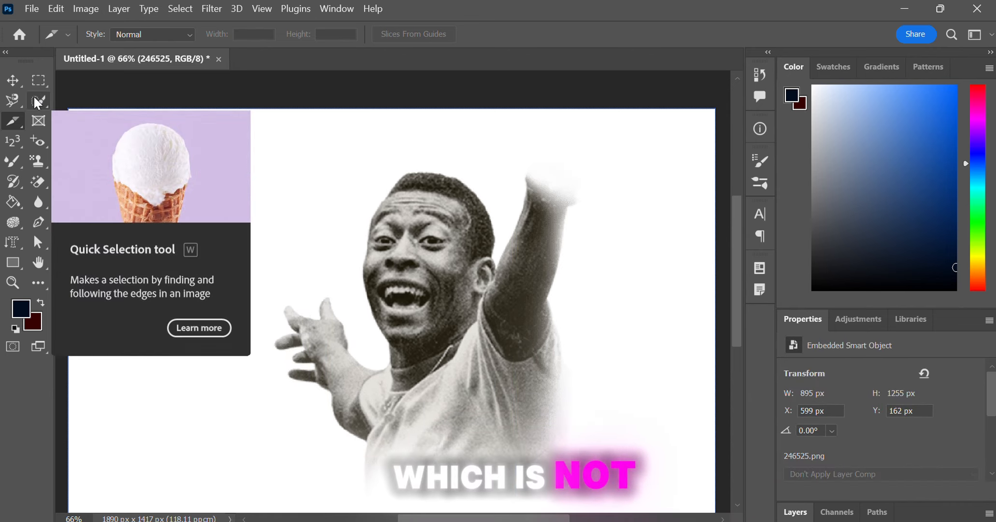
# Step: Draw an elliptical frame over the player with the Frame tool
pyautogui.click(38, 120)
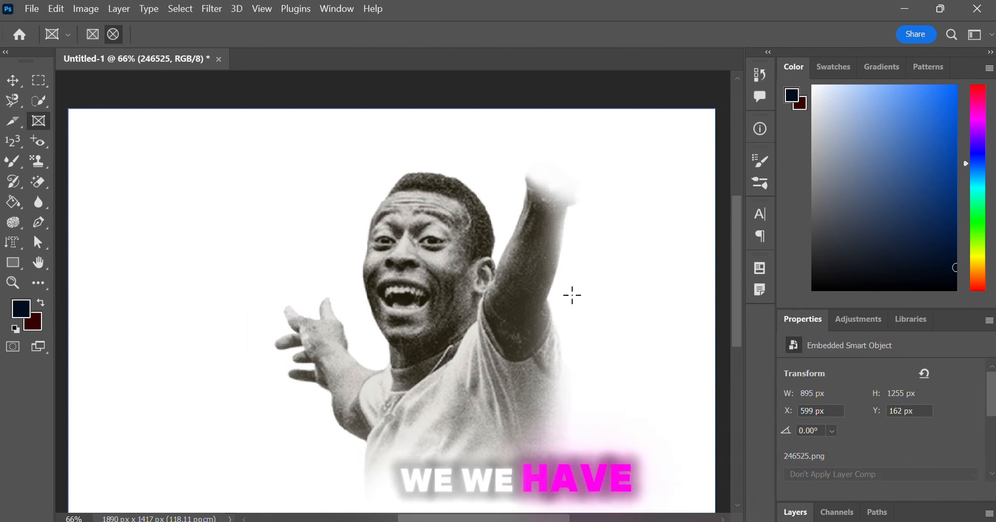
pyautogui.moveTo(244, 99); pyautogui.dragTo(545, 435)
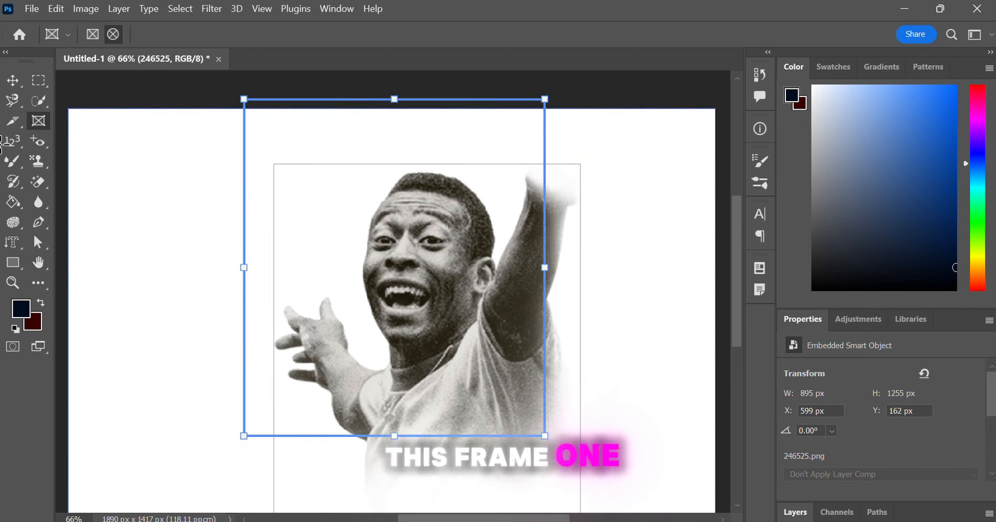
pyautogui.click(21, 83)
pyautogui.click(402, 103)
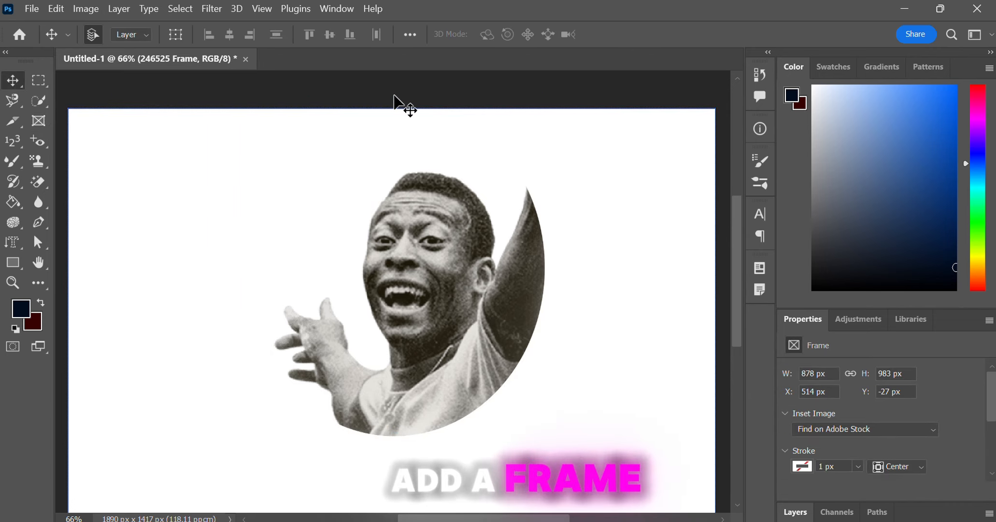
# Step: Select the framed image content and move the photo within the frame
pyautogui.moveTo(456, 279); pyautogui.dragTo(439, 332)
pyautogui.click(795, 512)
pyautogui.click(848, 463)
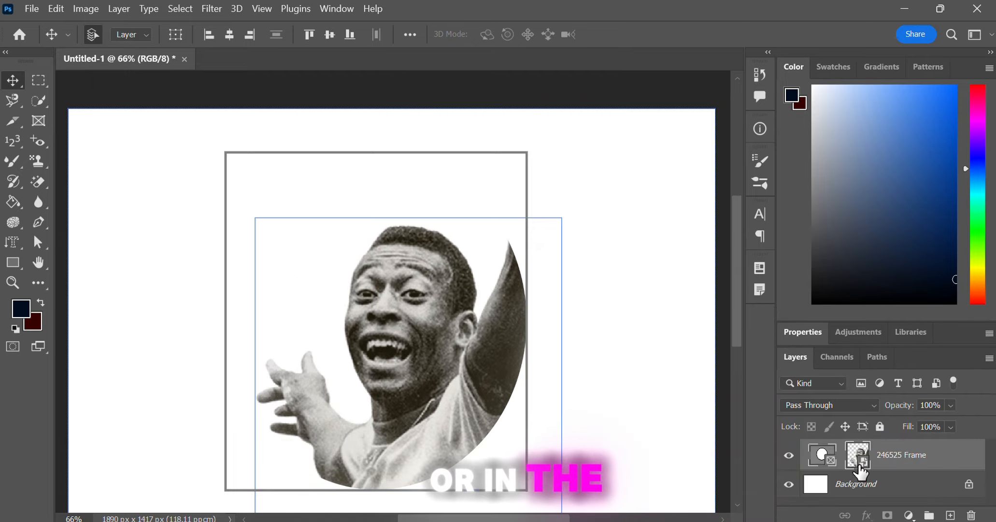
pyautogui.moveTo(349, 329); pyautogui.dragTo(590, 363)
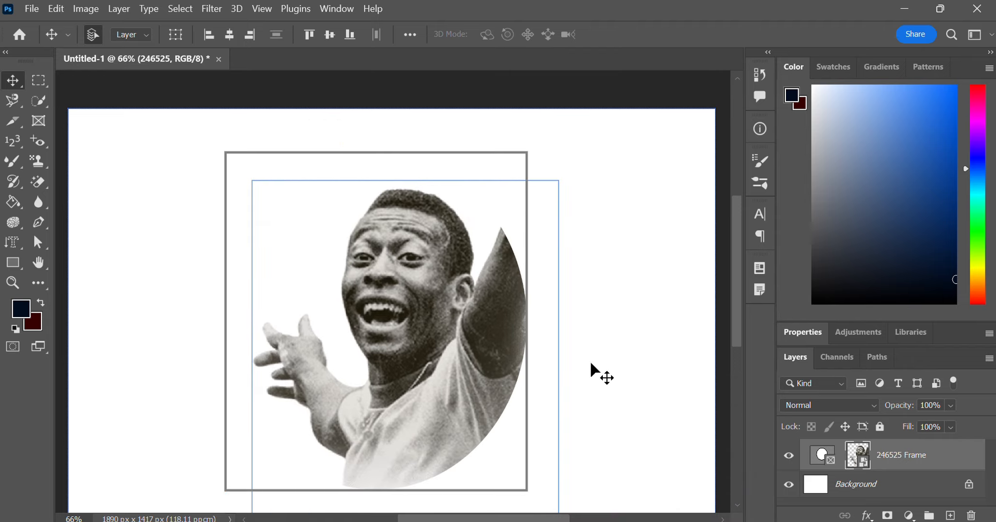
# Step: Narrow the frame from both side edges
pyautogui.click(821, 456)
pyautogui.moveTo(528, 320); pyautogui.dragTo(429, 321)
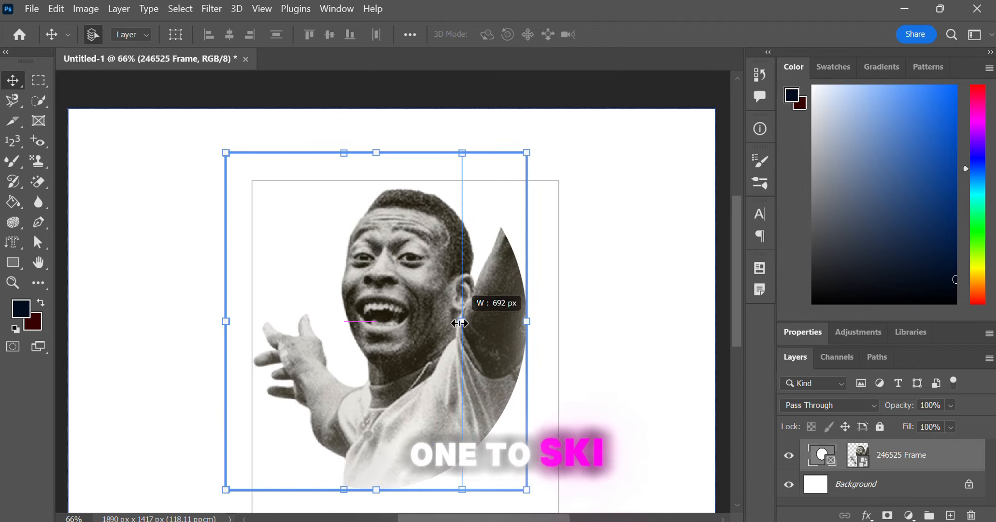
pyautogui.moveTo(222, 323); pyautogui.dragTo(275, 337)
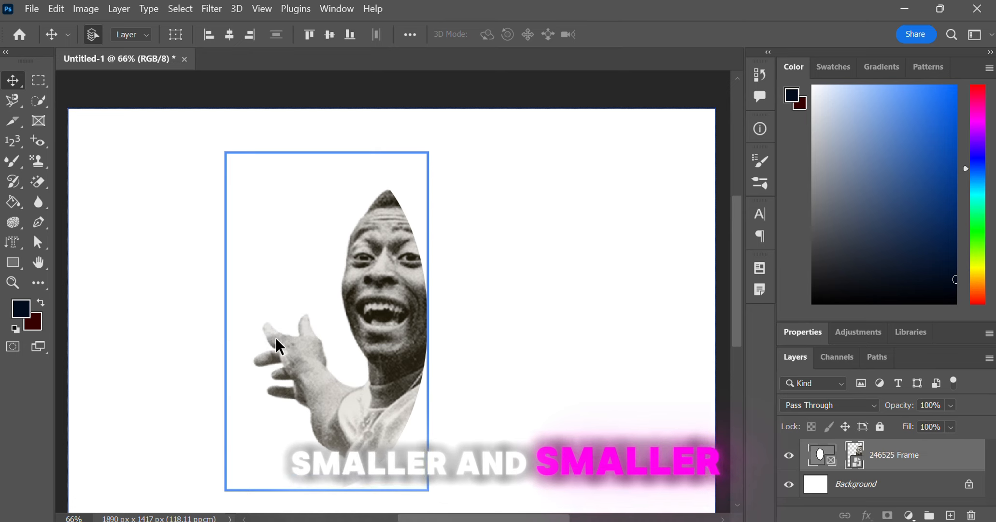
# Step: Undo the frame resizing and the frame creation
pyautogui.hotkey('ctrl', 'z')
pyautogui.hotkey('ctrl', 'z')
pyautogui.hotkey('ctrl', 'z')
pyautogui.hotkey('ctrl', 'z')
pyautogui.hotkey('ctrl', 'z')
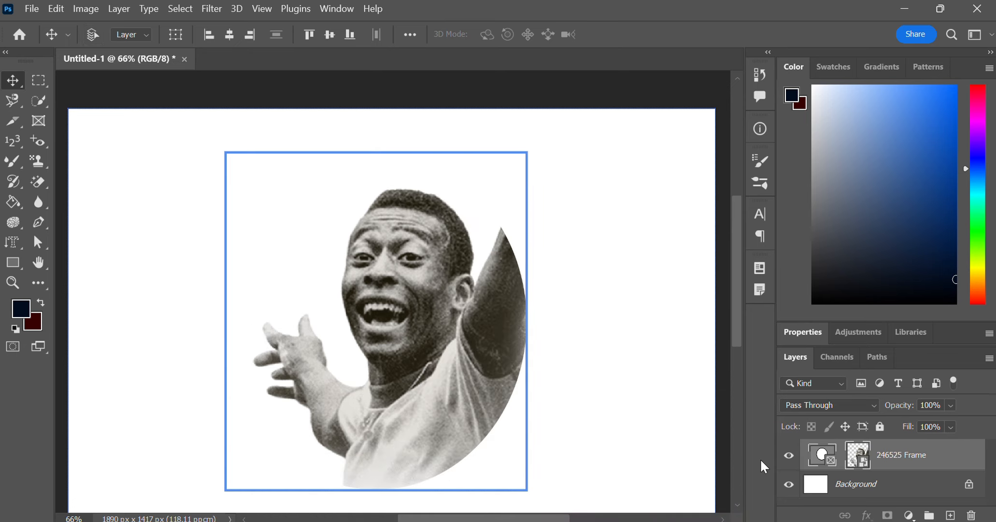
pyautogui.hotkey('ctrl', 'z')
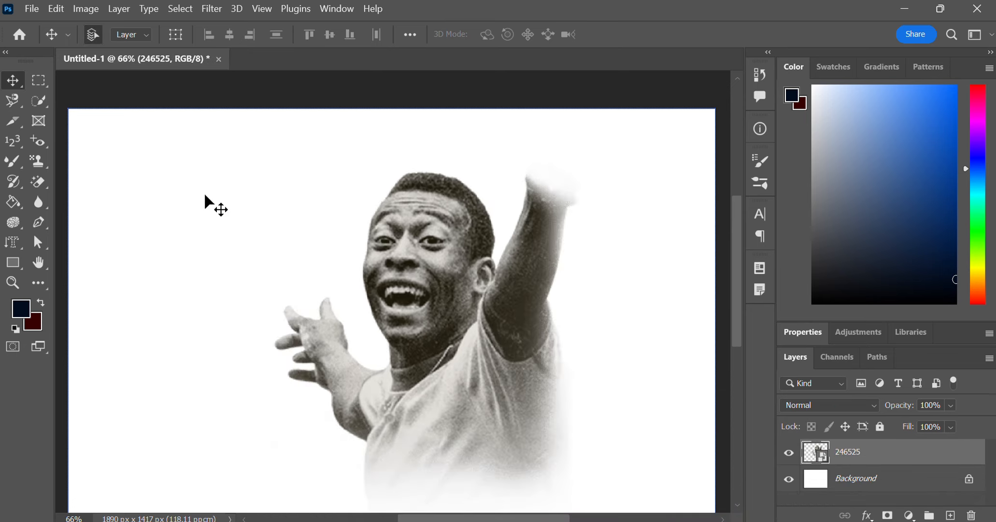
# Step: Switch to the Eyedropper tool and sample colours from several points on the footballer's photo
pyautogui.moveTo(13, 136); pyautogui.dragTo(19, 146)
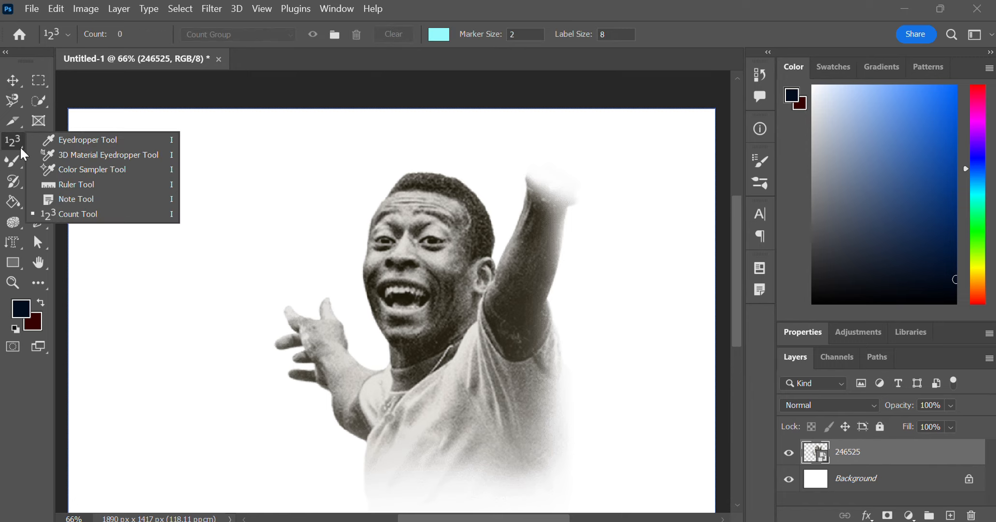
pyautogui.click(51, 135)
pyautogui.click(427, 239)
pyautogui.moveTo(426, 239); pyautogui.dragTo(605, 246)
pyautogui.moveTo(531, 198); pyautogui.dragTo(451, 359)
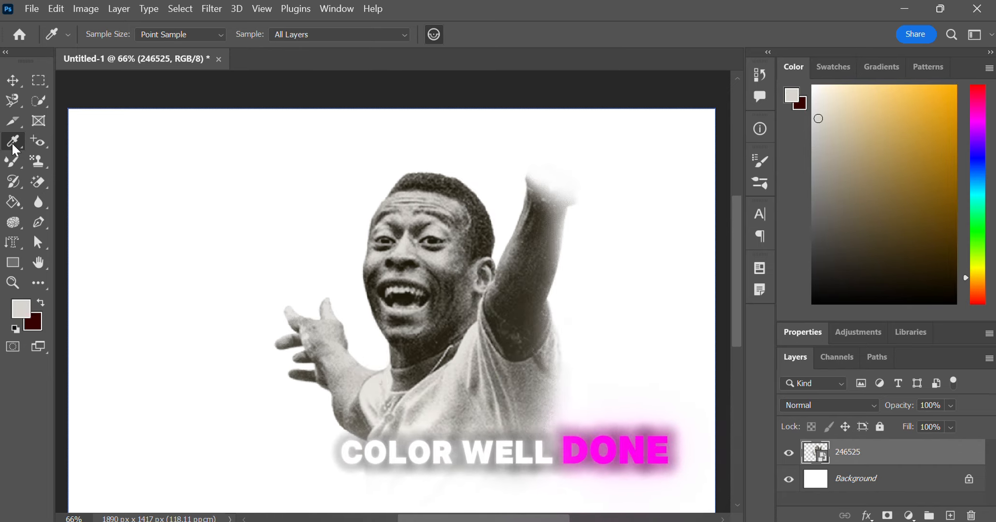
# Step: Select the Ruler tool and mark a point on the portrait
pyautogui.rightClick(13, 140)
pyautogui.click(69, 173)
pyautogui.click(435, 247)
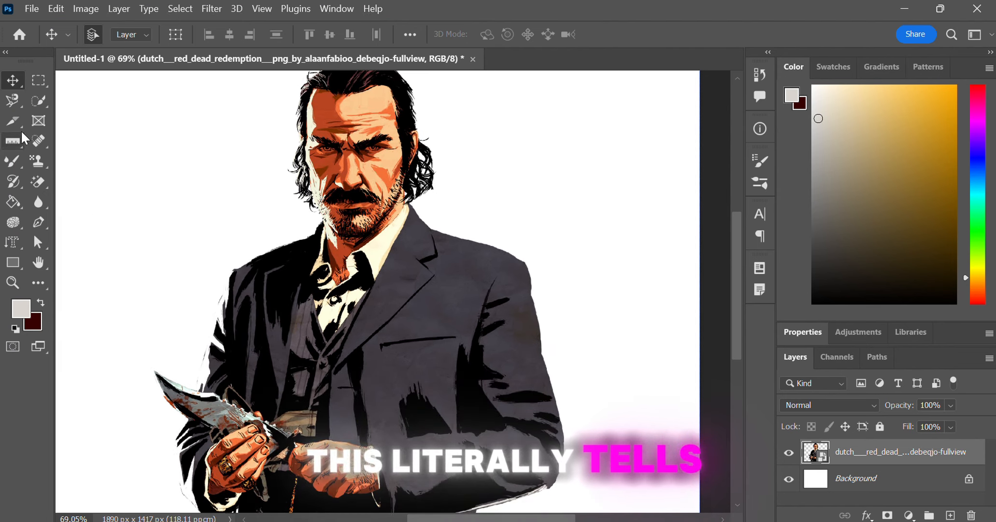
# Step: Zoom into the face and paint Spot Healing Brush strokes over the cheek and moustache
pyautogui.click(39, 140)
pyautogui.scroll(5, 343, 168)
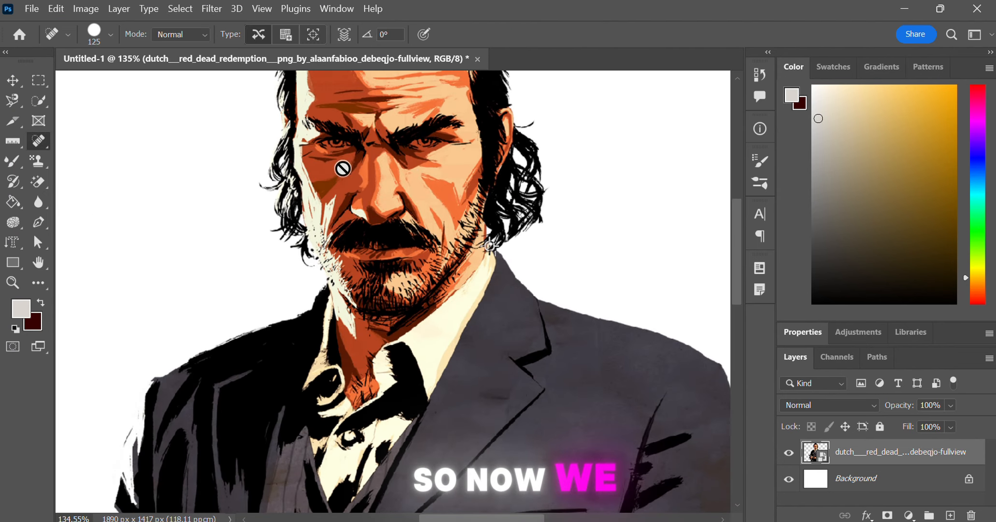
pyautogui.click(423, 185)
pyautogui.click(504, 223)
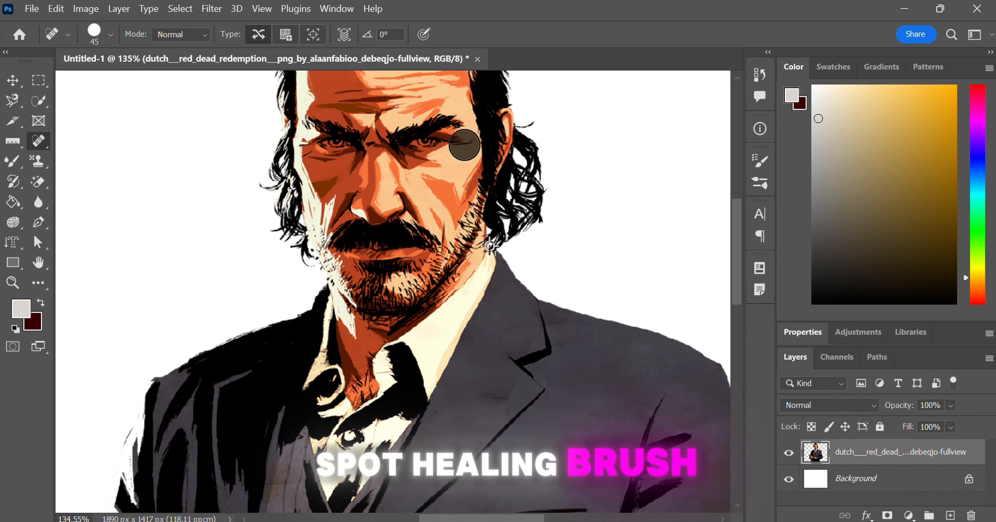
pyautogui.scroll(4, 376, 175)
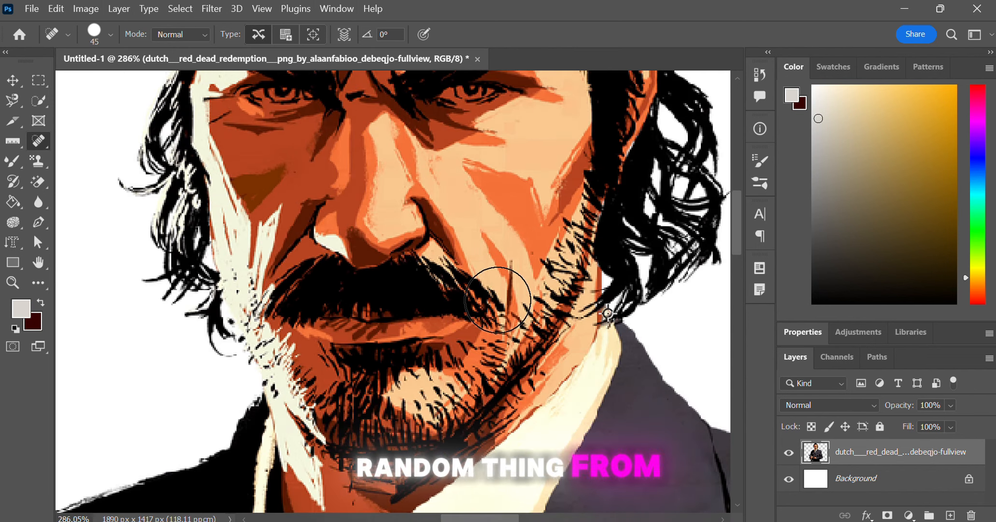
pyautogui.moveTo(497, 299); pyautogui.dragTo(434, 293)
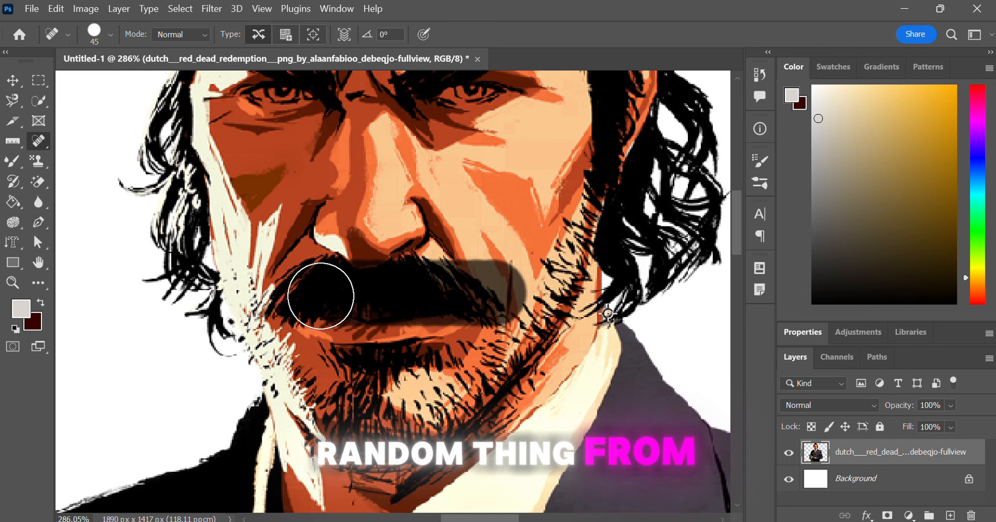
pyautogui.moveTo(320, 295); pyautogui.dragTo(319, 296)
# Step: Heal the forehead wrinkles and a cheek spot with several Spot Healing Brush strokes
pyautogui.scroll(-4, 478, 278)
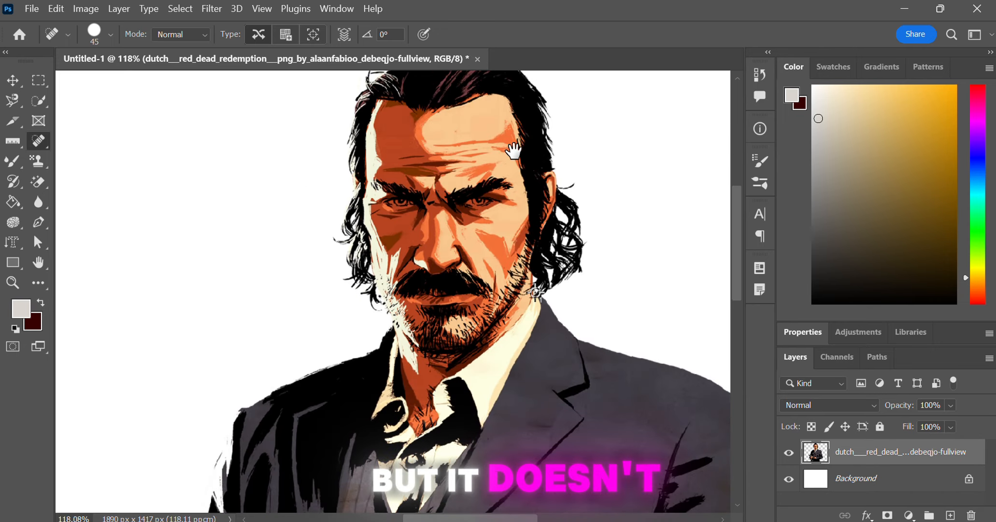
pyautogui.scroll(5, 498, 193)
pyautogui.scroll(-4, 478, 335)
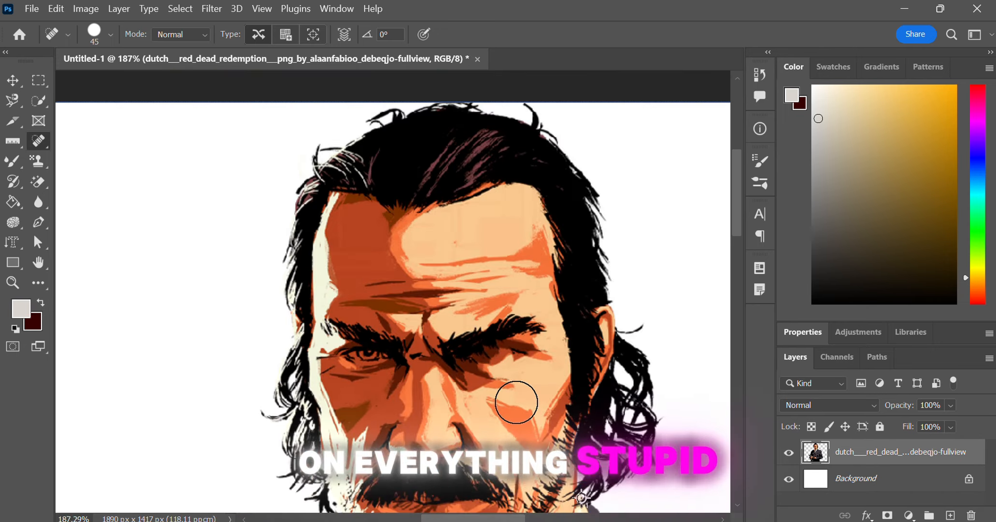
pyautogui.scroll(2, 448, 280)
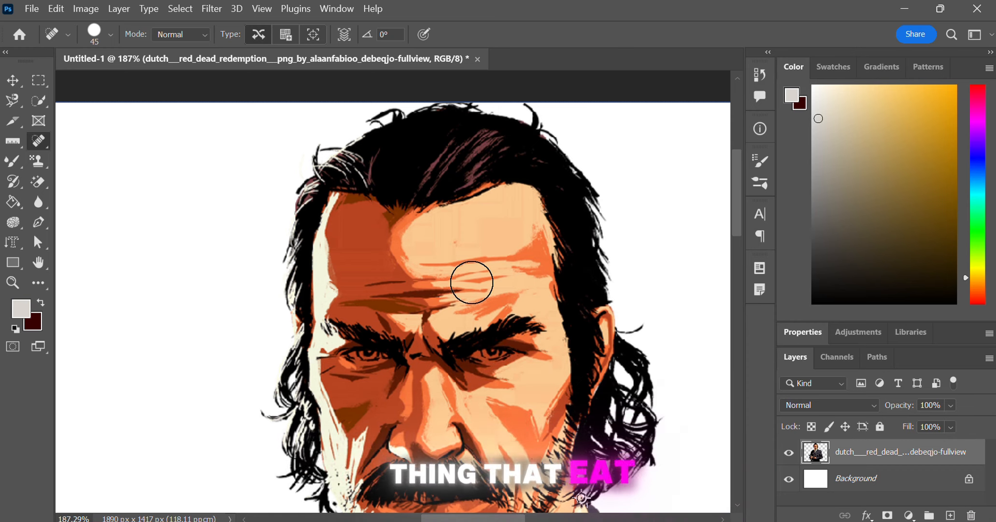
pyautogui.moveTo(472, 282); pyautogui.dragTo(336, 290)
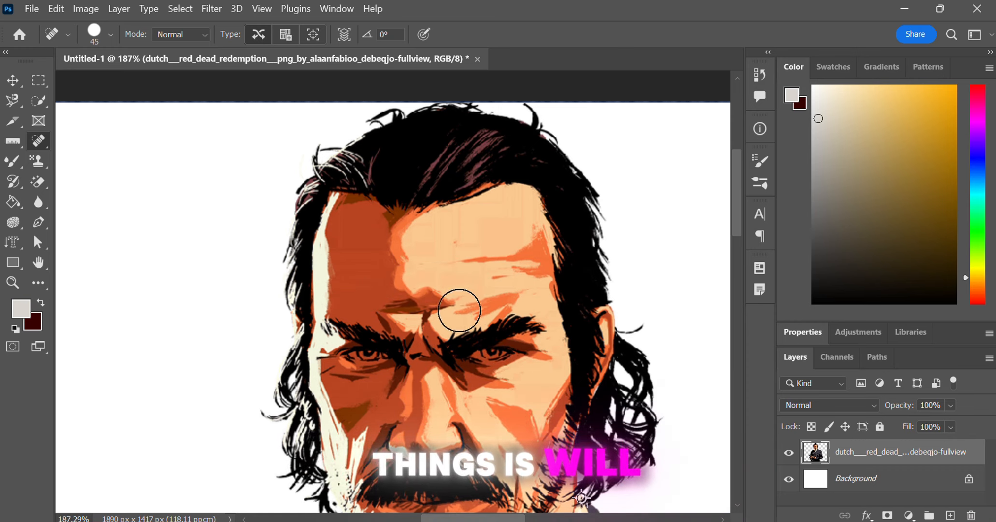
pyautogui.moveTo(459, 310); pyautogui.dragTo(386, 298)
pyautogui.moveTo(511, 272); pyautogui.dragTo(405, 259)
pyautogui.moveTo(527, 237); pyautogui.dragTo(540, 282)
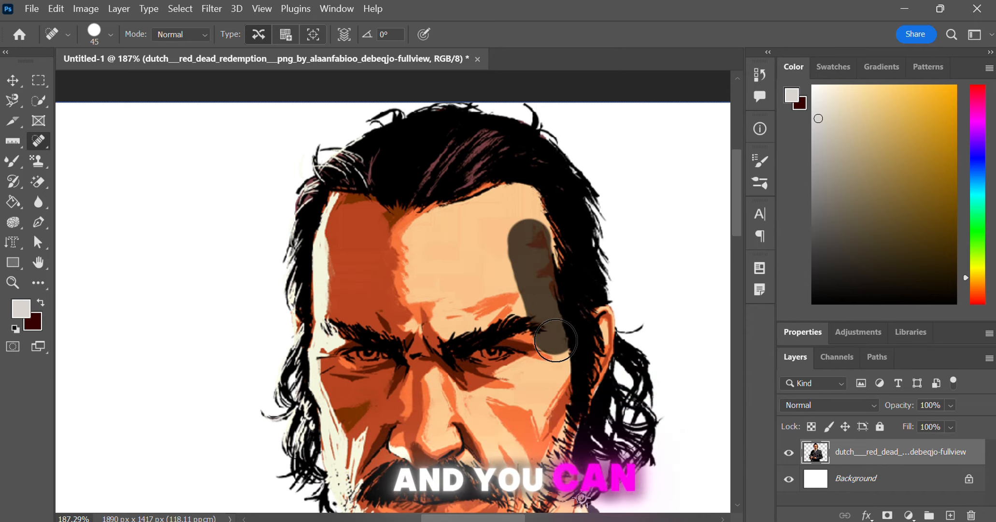
pyautogui.moveTo(555, 442); pyautogui.dragTo(555, 442)
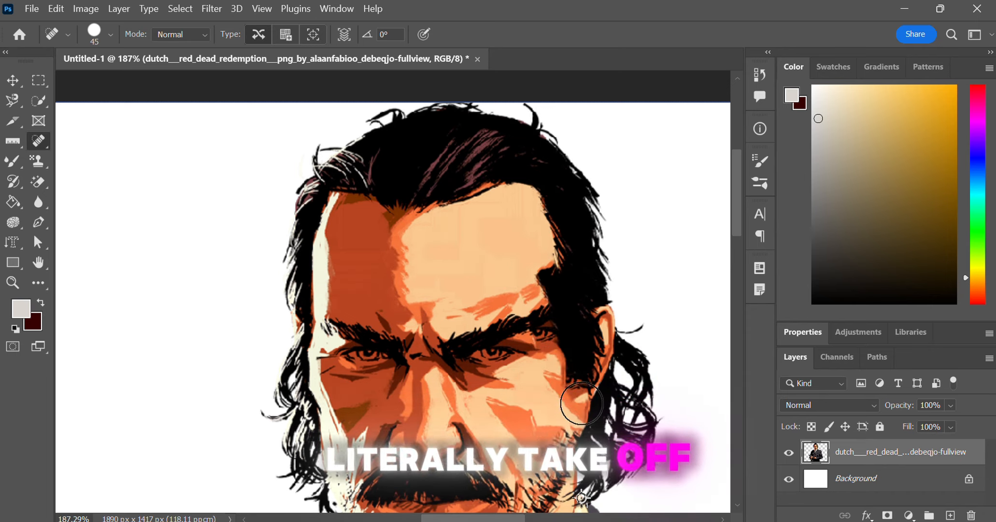
# Step: Return to the Spot Healing Brush and smooth the brow area with two more strokes
pyautogui.press('z')
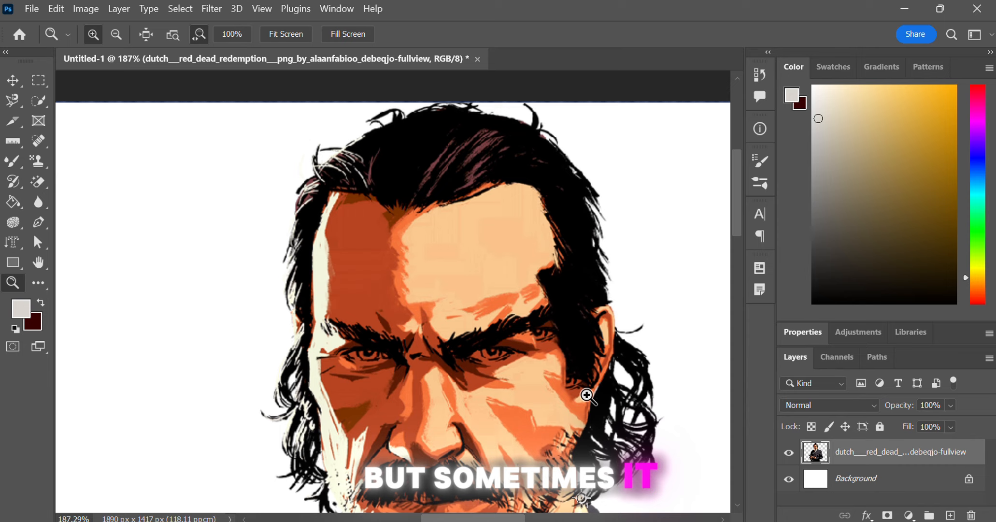
pyautogui.click(40, 164)
pyautogui.press('j')
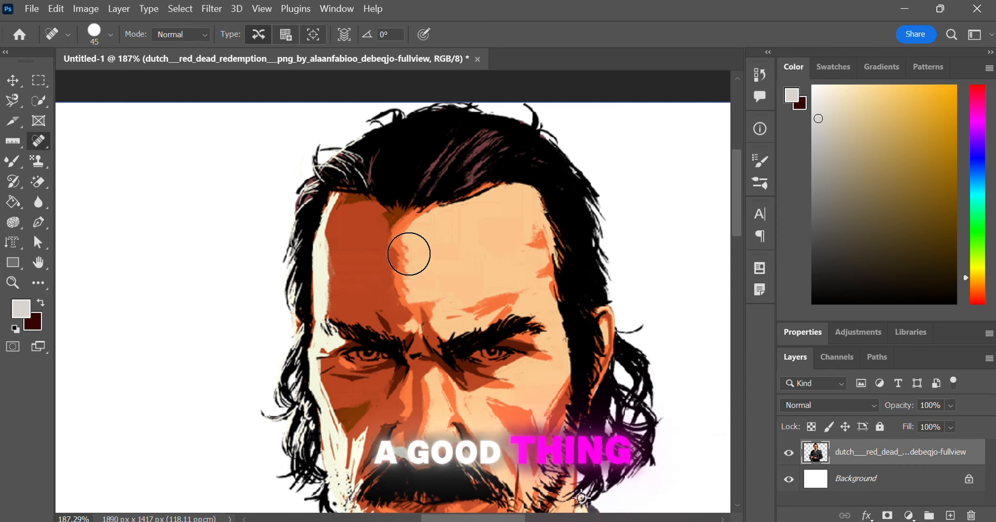
pyautogui.moveTo(388, 304); pyautogui.dragTo(355, 305)
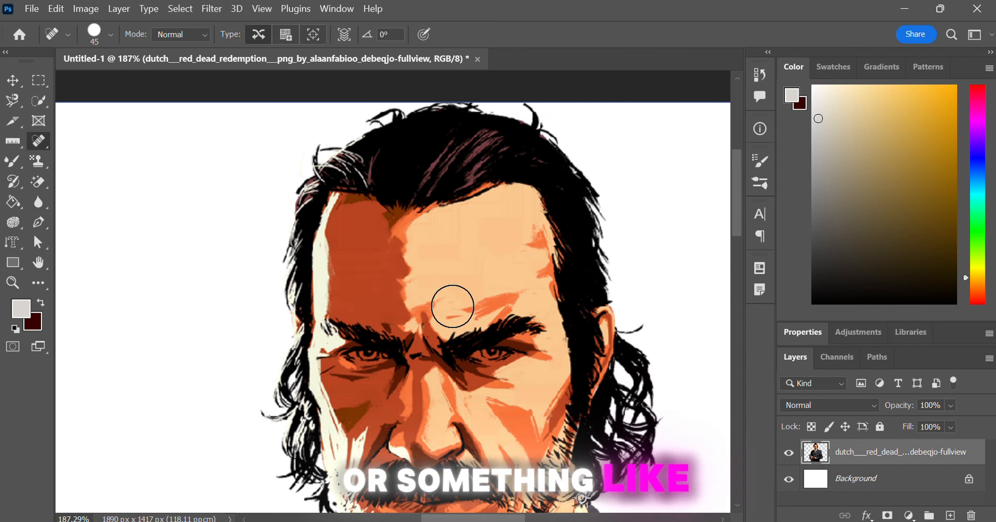
pyautogui.moveTo(451, 304); pyautogui.dragTo(360, 295)
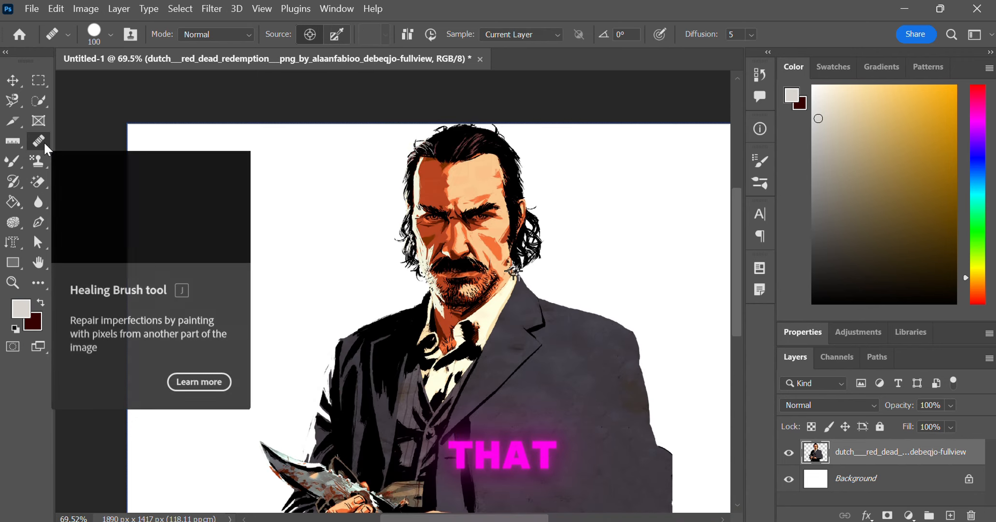
# Step: Try a Healing Brush stroke on the forehead with the brush reduced to 80 px, and undo it
pyautogui.scroll(3, 444, 196)
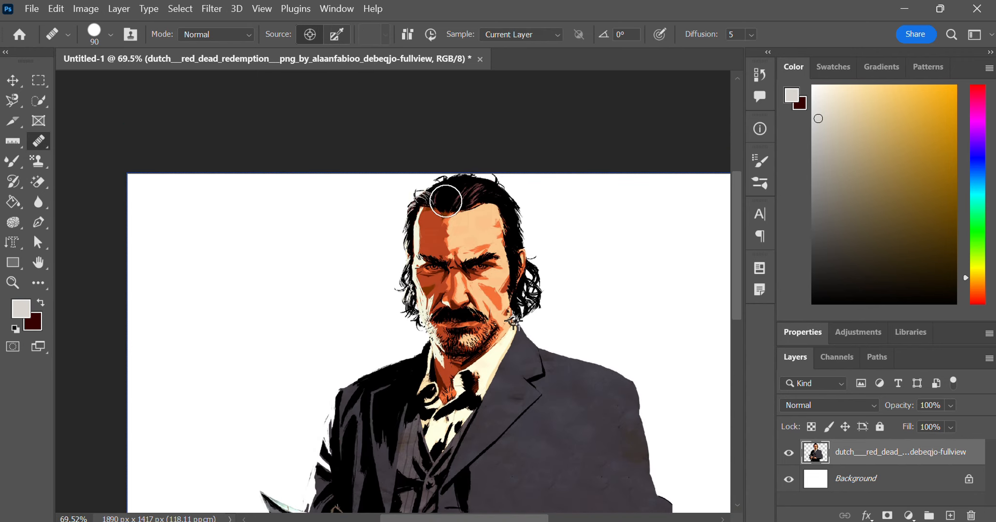
pyautogui.press('[')
pyautogui.press('[')
pyautogui.scroll(10, 448, 321)
pyautogui.moveTo(526, 352); pyautogui.dragTo(421, 95)
pyautogui.scroll(-5, 561, 318)
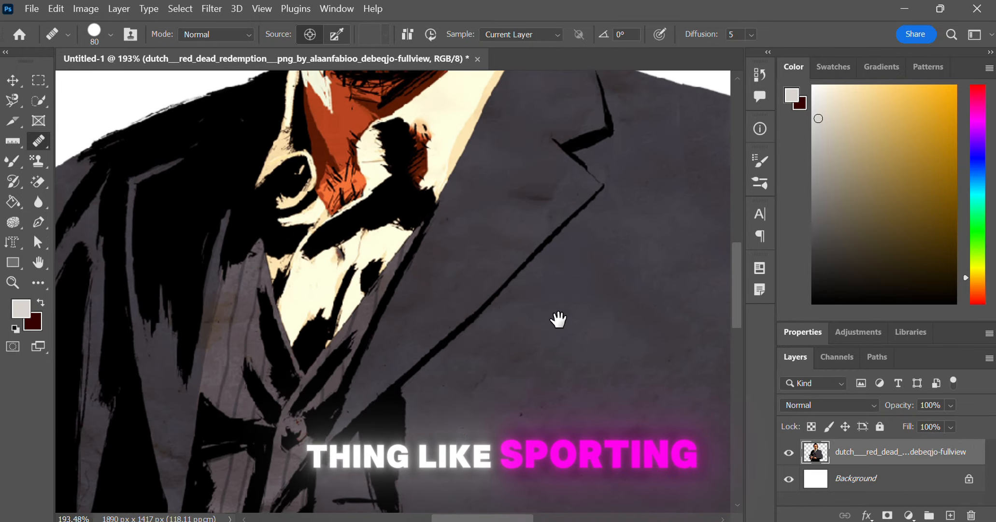
pyautogui.scroll(5, 507, 324)
pyautogui.moveTo(454, 329); pyautogui.dragTo(492, 442)
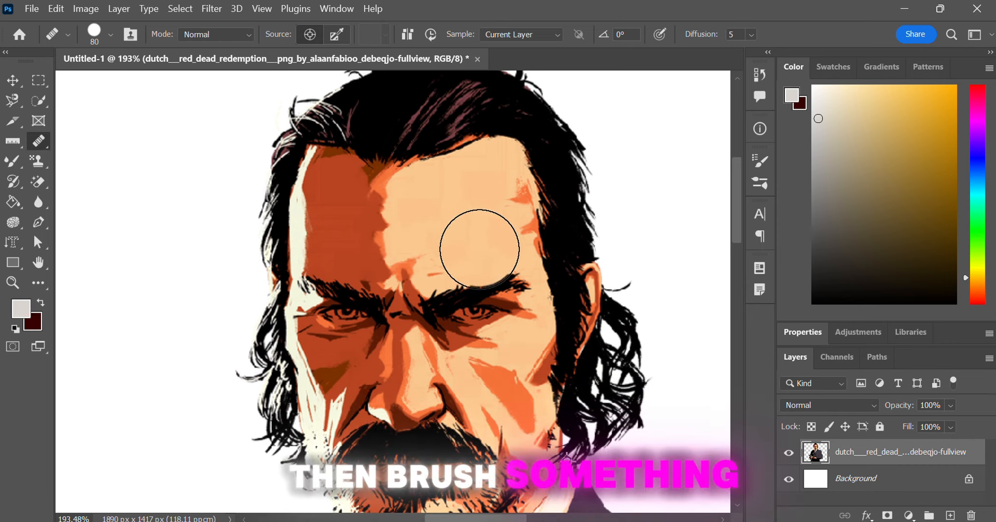
pyautogui.moveTo(496, 235); pyautogui.dragTo(457, 246)
pyautogui.hotkey('ctrl', 'z')
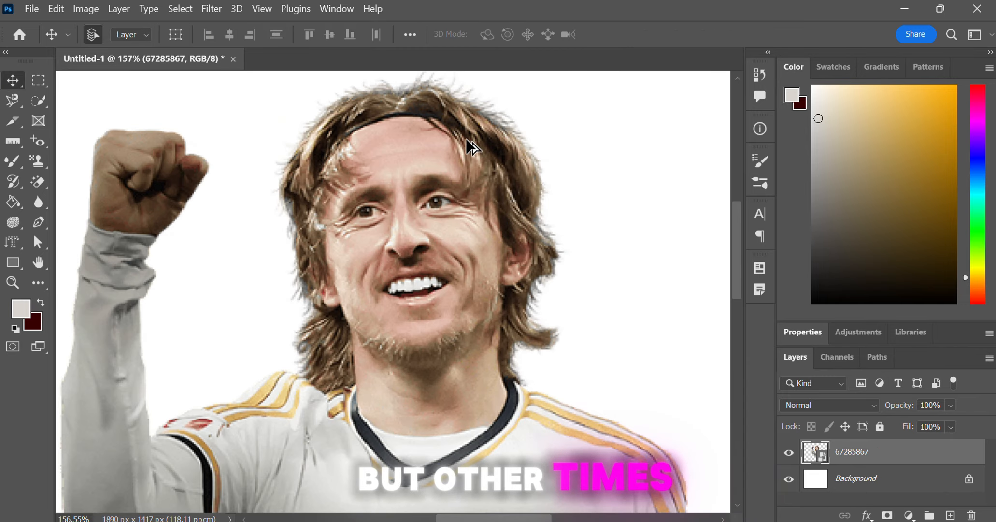
# Step: Zoom into the player's face, nudge the layer, and apply the Red Eye tool to his eye
pyautogui.scroll(4, 470, 146)
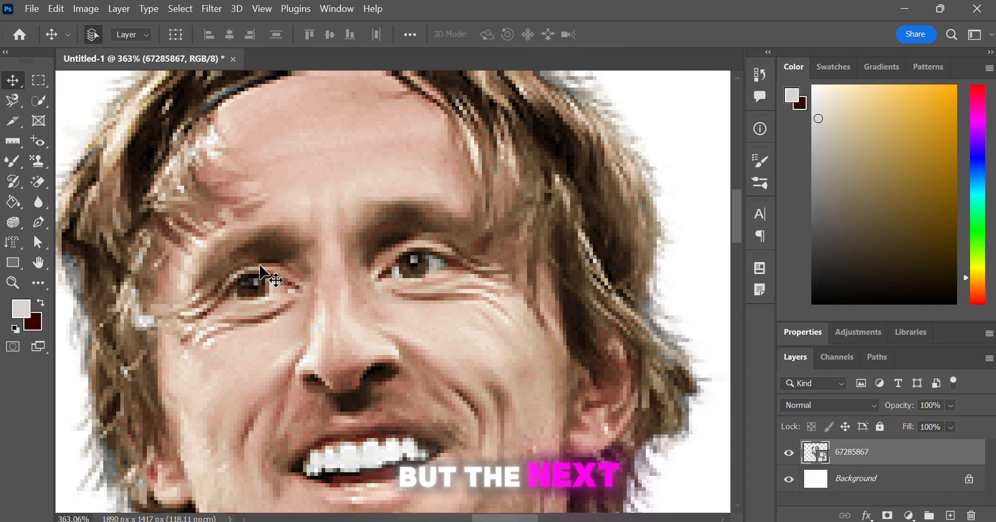
pyautogui.moveTo(259, 343); pyautogui.dragTo(303, 300)
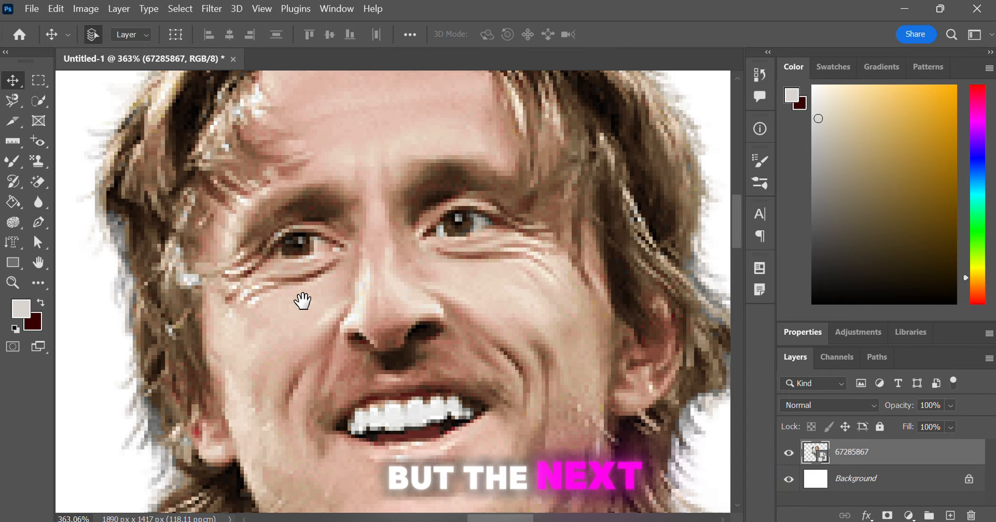
pyautogui.click(31, 148)
pyautogui.click(434, 264)
pyautogui.press('Return')
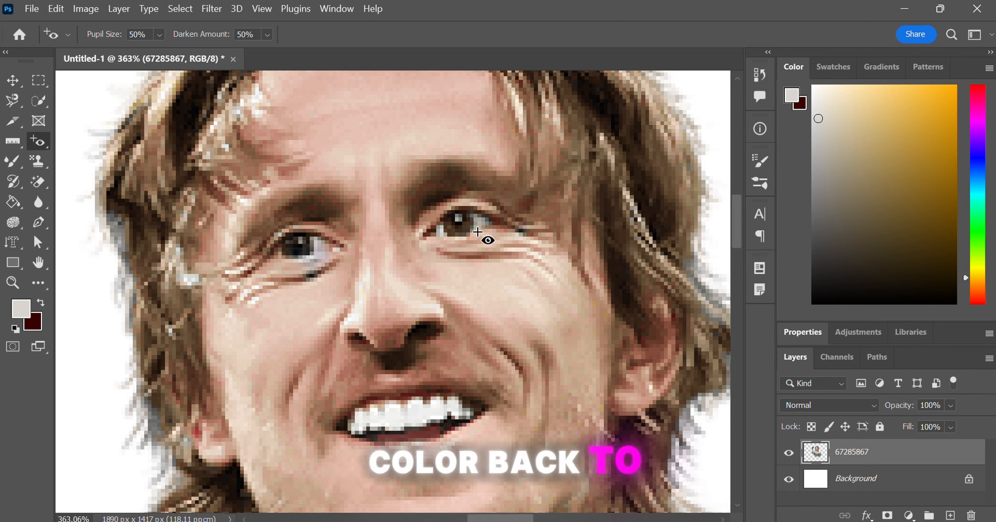
# Step: Zoom out and switch to the Brush tool
pyautogui.scroll(-6, 494, 240)
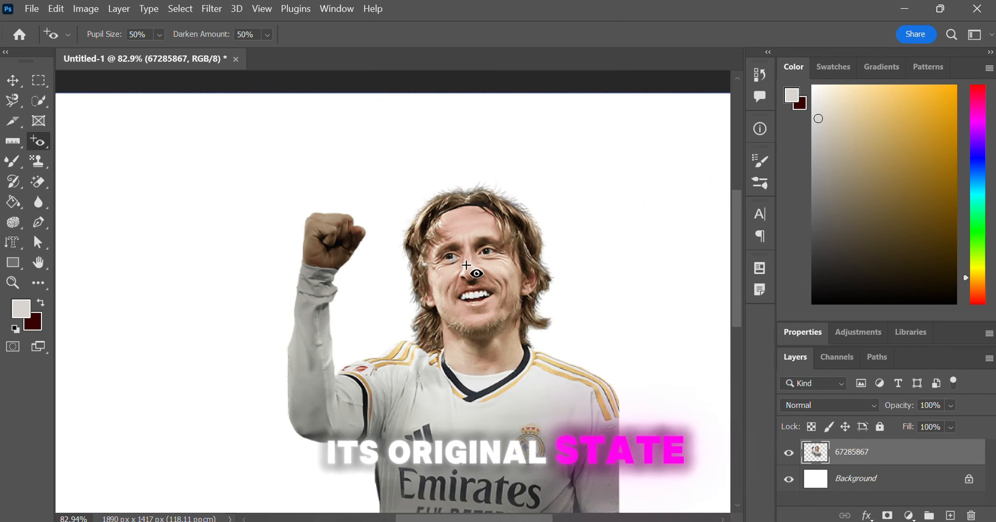
pyautogui.click(23, 167)
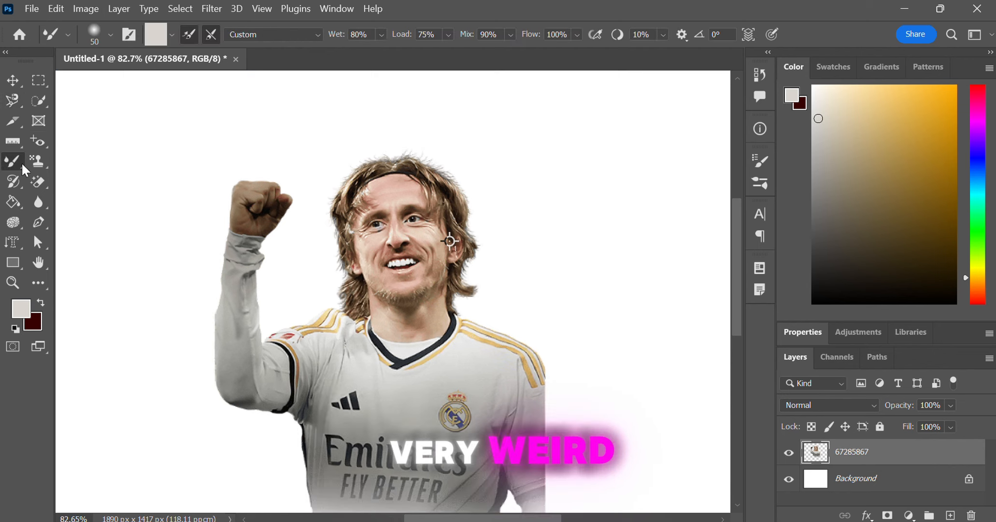
pyautogui.rightClick(32, 170)
pyautogui.click(87, 153)
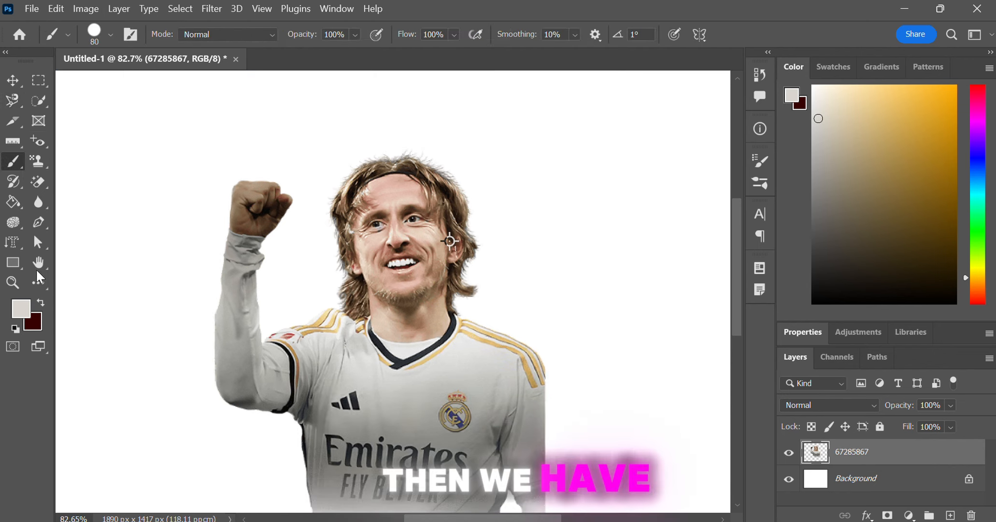
# Step: Set a near-black foreground colour, paint one brush stroke across the player, and undo the stroke
pyautogui.click(27, 305)
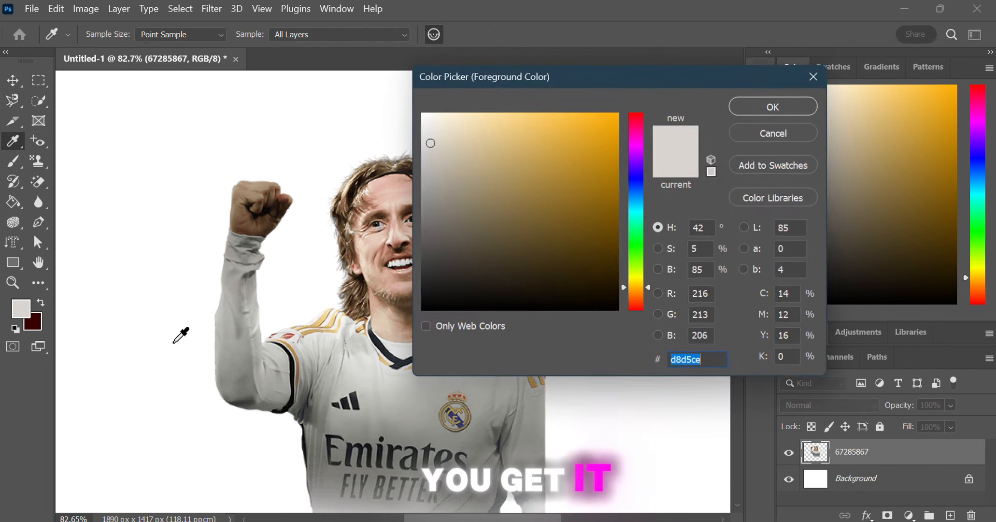
pyautogui.moveTo(500, 289); pyautogui.dragTo(619, 310)
pyautogui.click(756, 111)
pyautogui.moveTo(382, 213)
pyautogui.mouseDown()
pyautogui.moveTo(405, 287)
pyautogui.moveTo(478, 410)
pyautogui.moveTo(533, 443)
pyautogui.moveTo(579, 173)
pyautogui.moveTo(434, 279)
pyautogui.moveTo(323, 394)
pyautogui.mouseUp()
pyautogui.hotkey('ctrl', 'z')
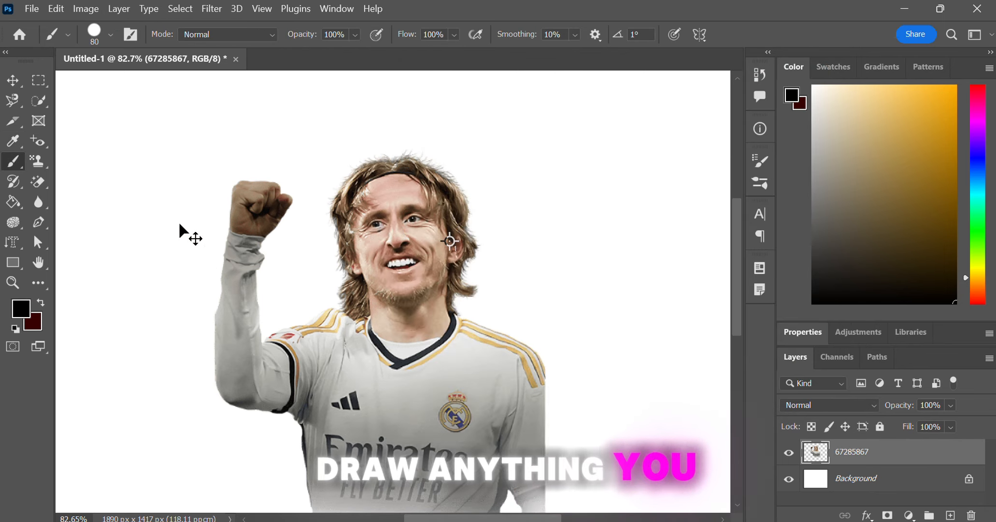
# Step: Select the Pencil tool and undo the two previous edits
pyautogui.rightClick(20, 167)
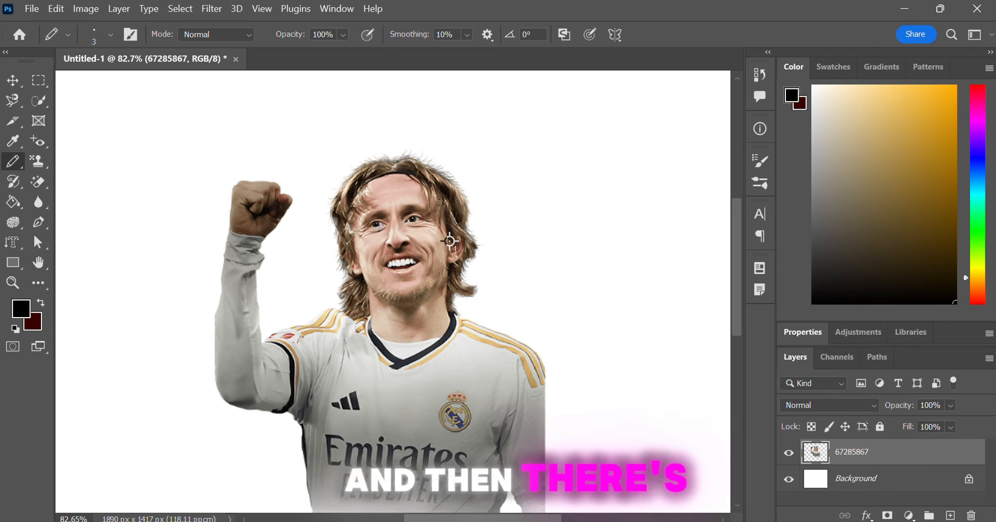
pyautogui.hotkey('ctrl', 'z')
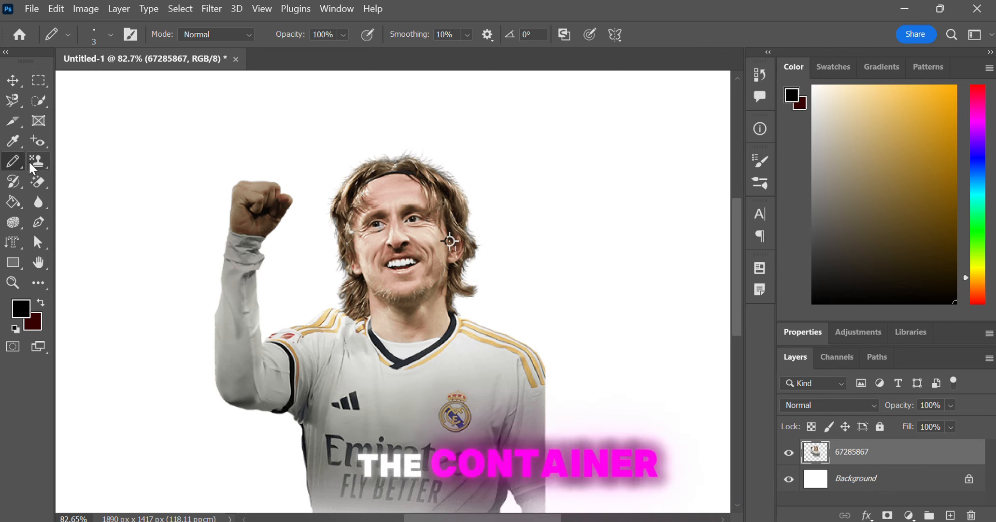
pyautogui.hotkey('ctrl', 'z')
# Step: Choose the Color Replacement tool and set the foreground colour to ffb300
pyautogui.rightClick(12, 145)
pyautogui.rightClick(16, 167)
pyautogui.click(12, 146)
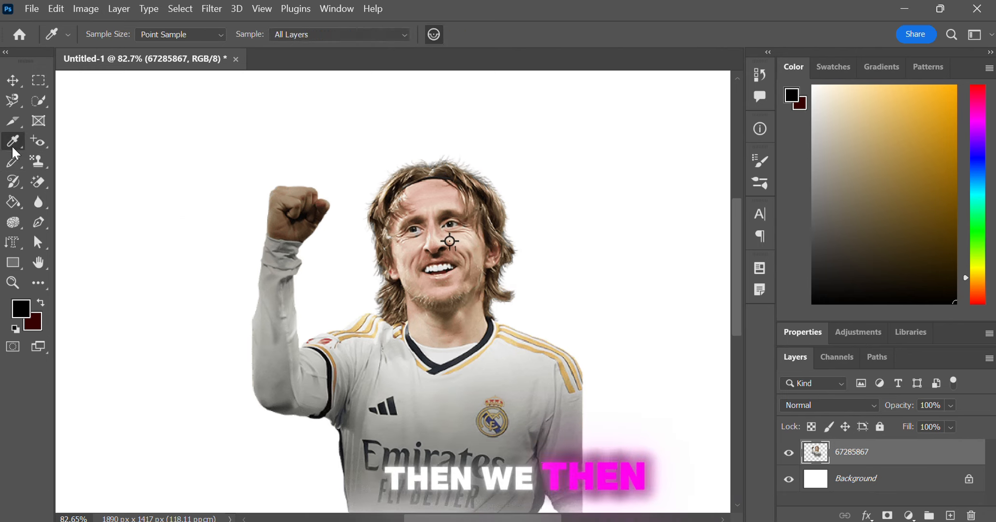
pyautogui.rightClick(14, 160)
pyautogui.click(99, 194)
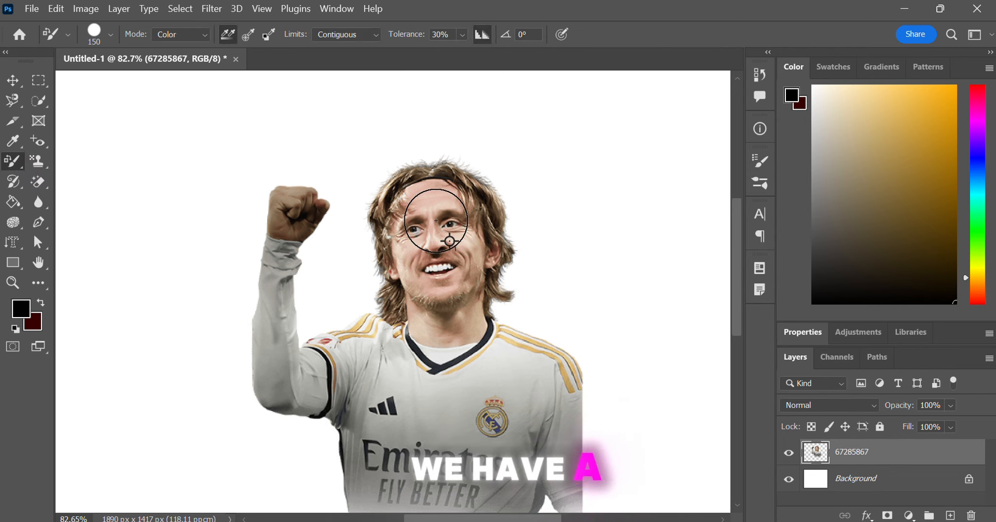
pyautogui.click(23, 310)
pyautogui.write('ffb300')
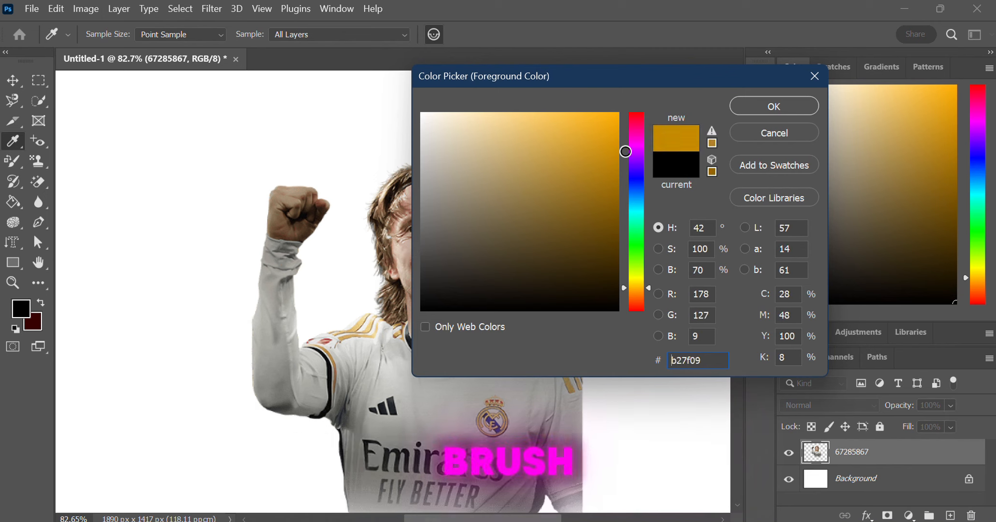
pyautogui.click(753, 111)
# Step: Recolour the player's face, crest, shirt and raised fist with the Color Replacement tool
pyautogui.moveTo(439, 184); pyautogui.dragTo(452, 300)
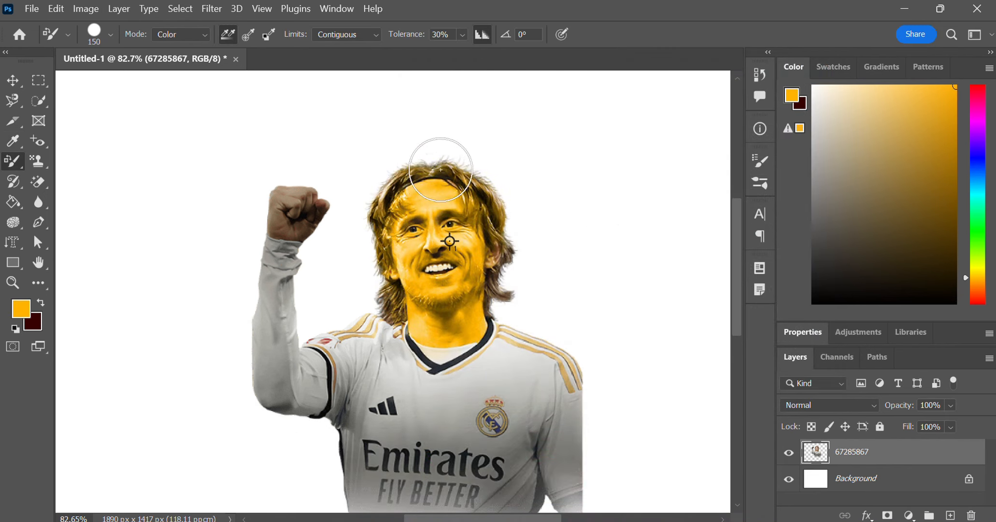
pyautogui.hotkey('ctrl', 'z')
pyautogui.moveTo(493, 325); pyautogui.dragTo(471, 161)
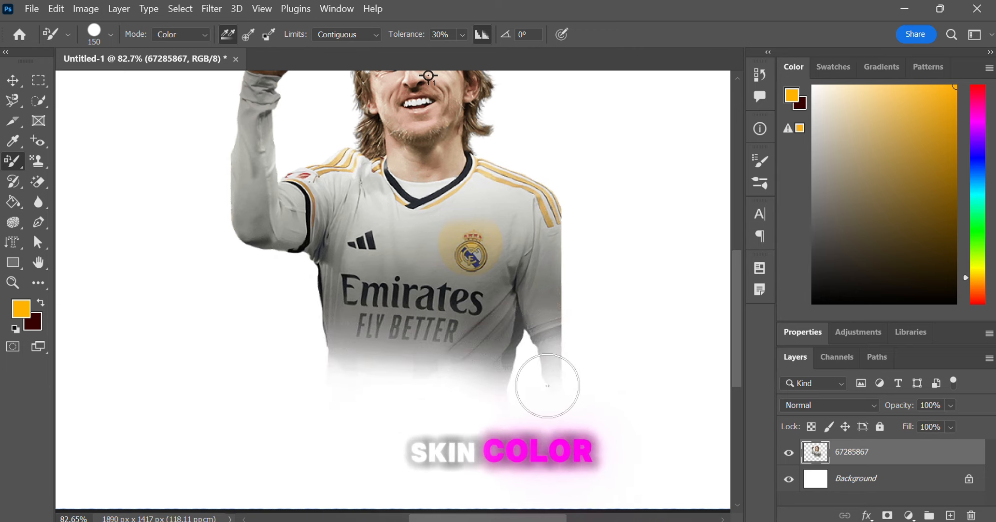
pyautogui.moveTo(443, 209); pyautogui.dragTo(438, 266)
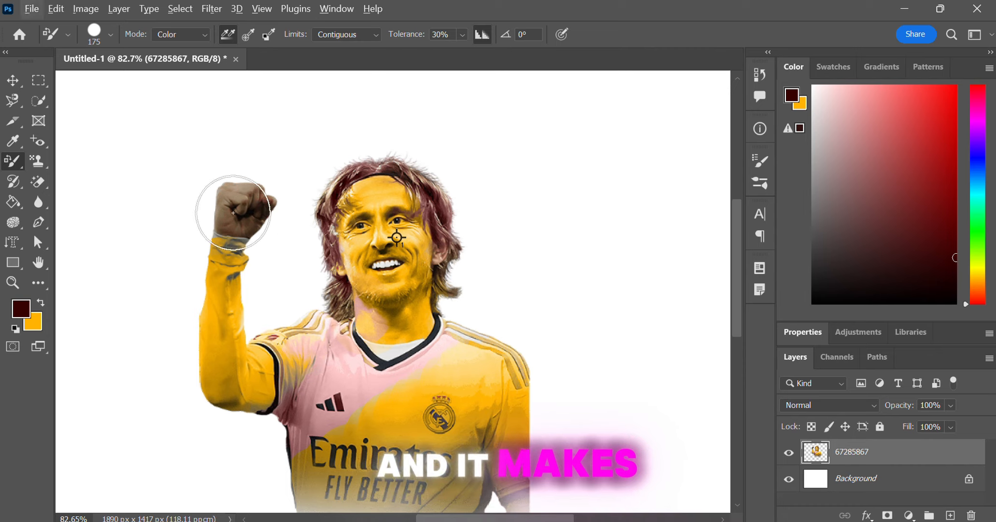
pyautogui.moveTo(233, 213)
pyautogui.mouseDown()
pyautogui.moveTo(273, 216)
pyautogui.moveTo(249, 173)
pyautogui.mouseUp()
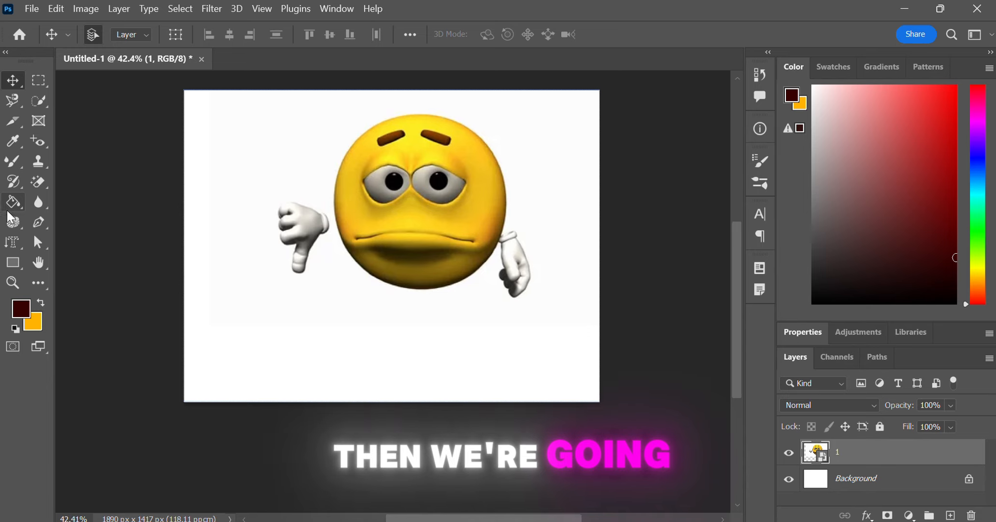
pyautogui.moveTo(421, 202); pyautogui.dragTo(413, 260)
# Step: Select the Clone Stamp tool and set its brush size to 300
pyautogui.click(42, 168)
pyautogui.scroll(2, 366, 361)
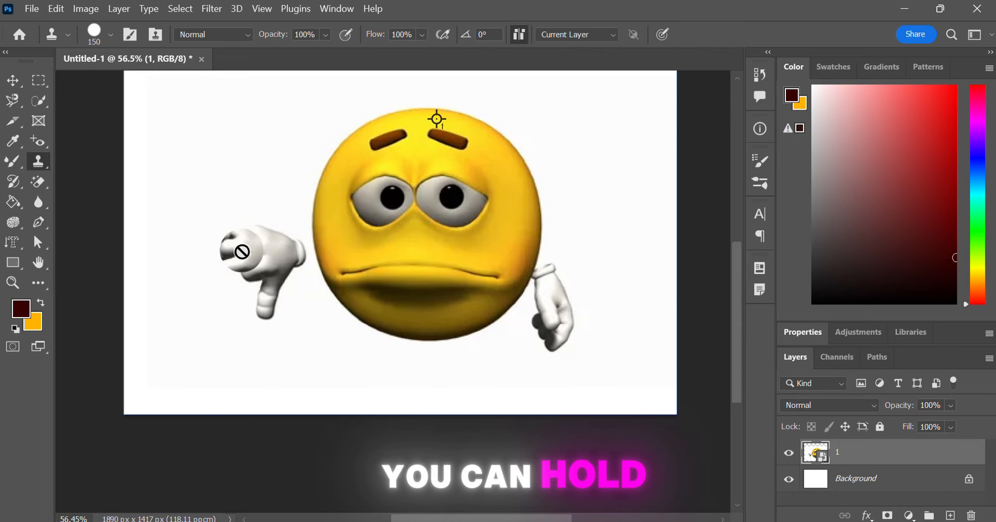
pyautogui.press(']')
pyautogui.press(']')
pyautogui.press(']')
pyautogui.press(']')
pyautogui.press(']')
pyautogui.press(']')
pyautogui.press(']')
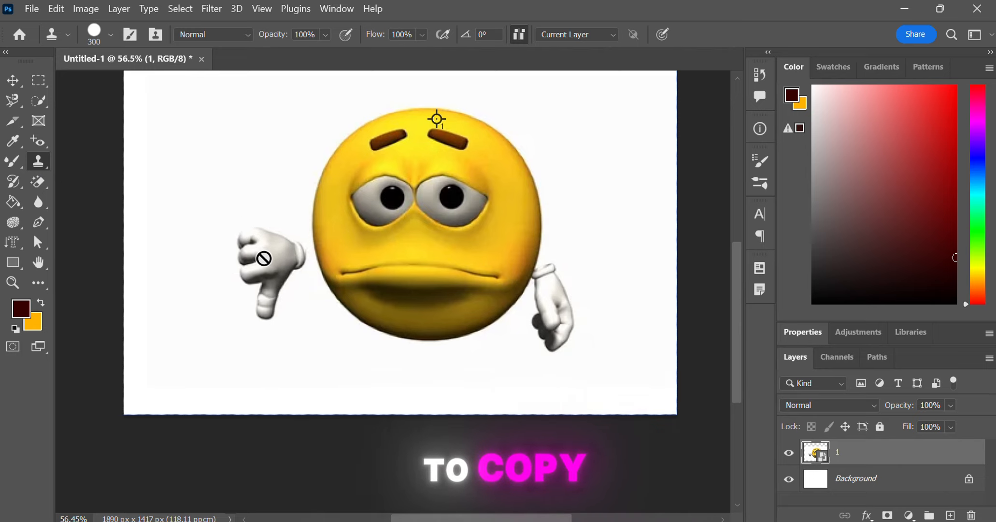
pyautogui.press('[')
pyautogui.press('[')
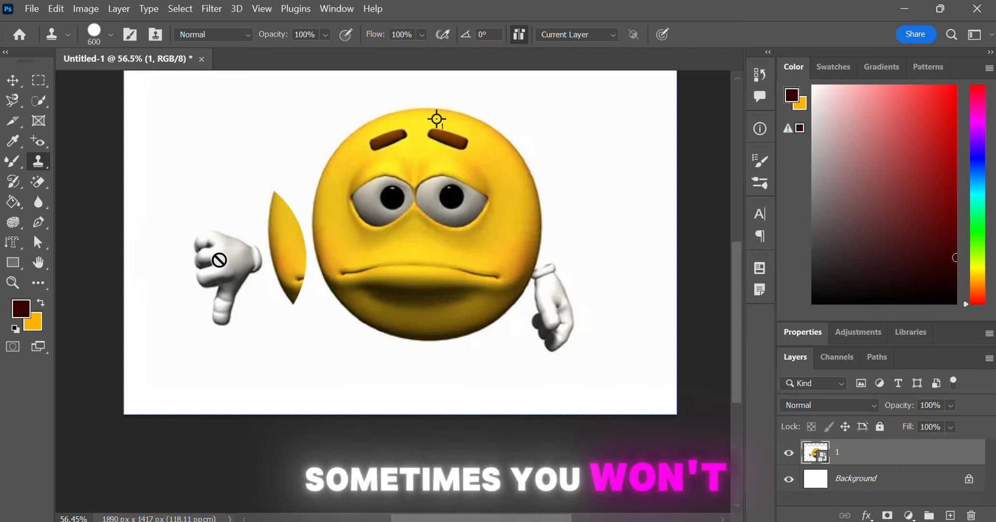
pyautogui.press('[')
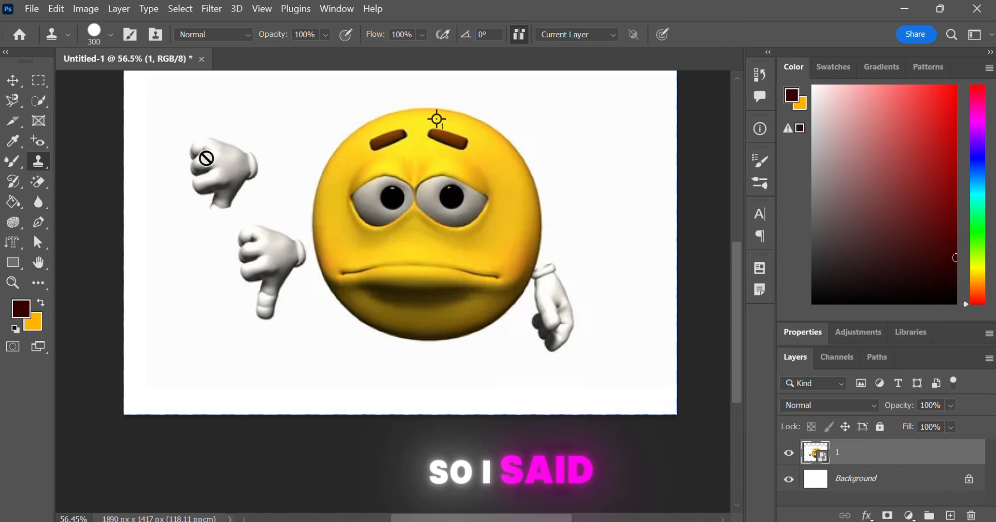
# Step: Clone the emoji's thumbs-down hand onto the empty area above it
pyautogui.click(198, 154)
pyautogui.click(481, 223)
pyautogui.moveTo(147, 167)
pyautogui.mouseDown()
pyautogui.moveTo(200, 166)
pyautogui.moveTo(232, 189)
pyautogui.mouseUp()
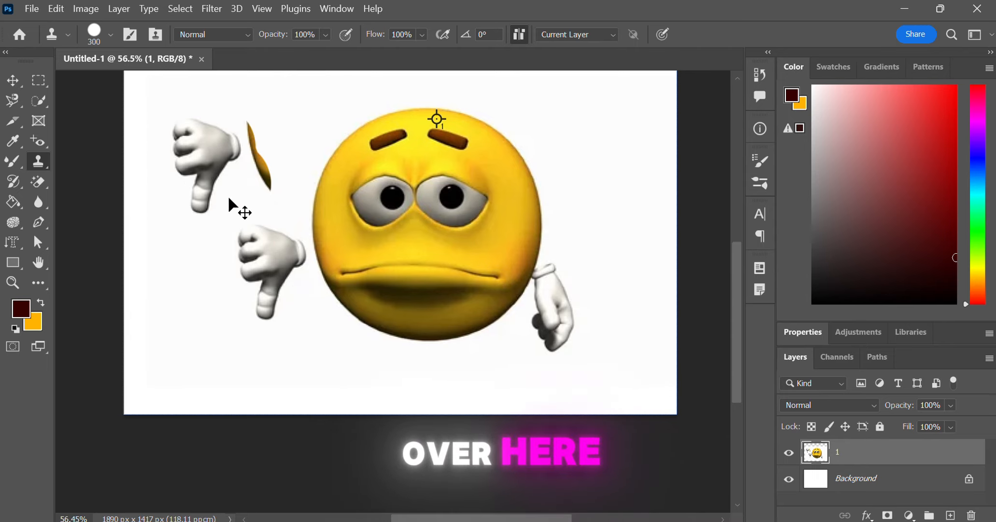
pyautogui.hotkey('ctrl', 'z')
pyautogui.moveTo(180, 144)
pyautogui.mouseDown()
pyautogui.moveTo(204, 138)
pyautogui.moveTo(196, 193)
pyautogui.mouseUp()
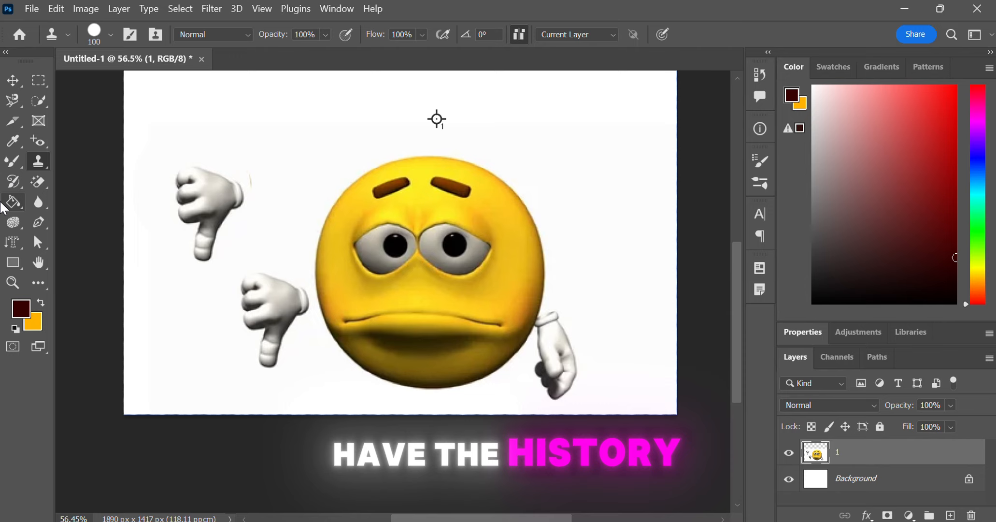
# Step: Paint the cloned hand away with the History Brush tool, then switch to the Art History Brush tool
pyautogui.click(13, 181)
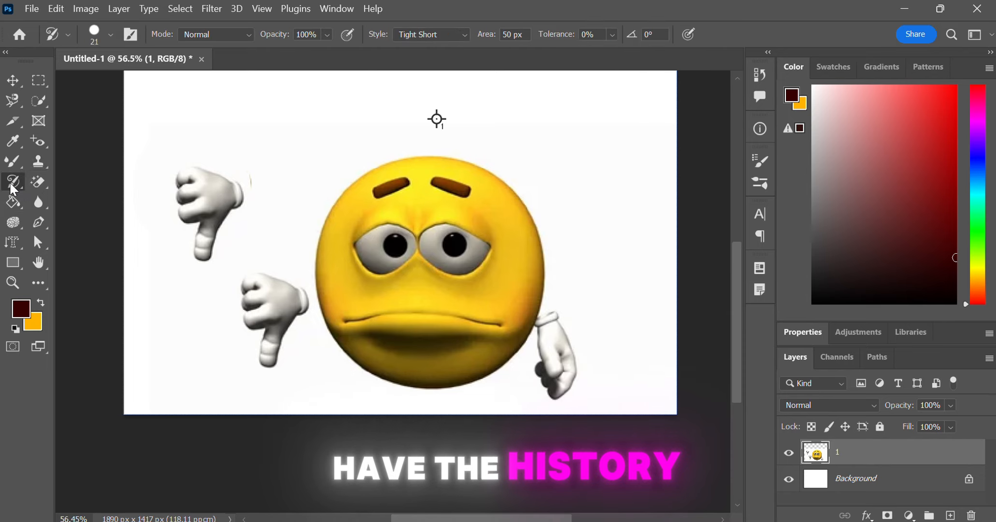
pyautogui.rightClick(13, 182)
pyautogui.click(96, 181)
pyautogui.moveTo(264, 139); pyautogui.dragTo(199, 258)
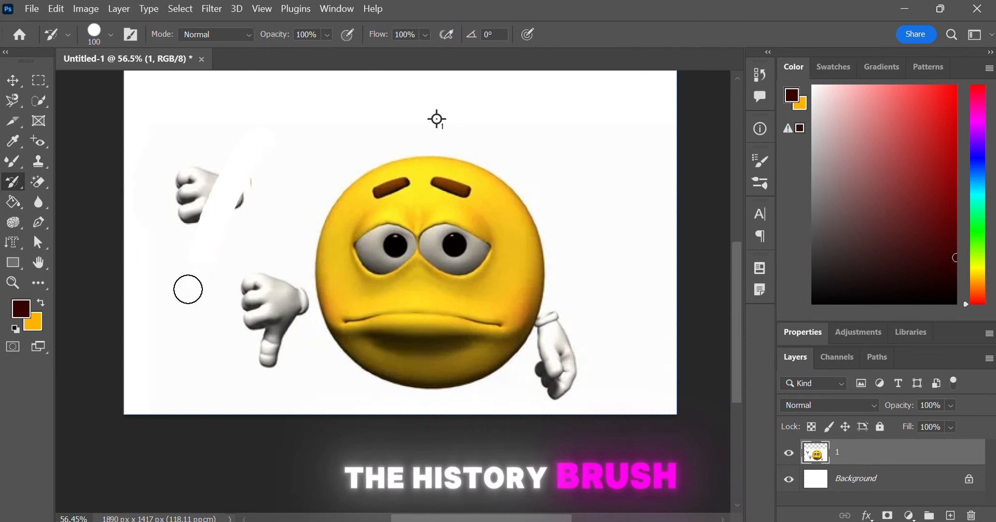
pyautogui.moveTo(170, 294)
pyautogui.mouseDown()
pyautogui.moveTo(202, 151)
pyautogui.moveTo(176, 169)
pyautogui.mouseUp()
pyautogui.rightClick(15, 182)
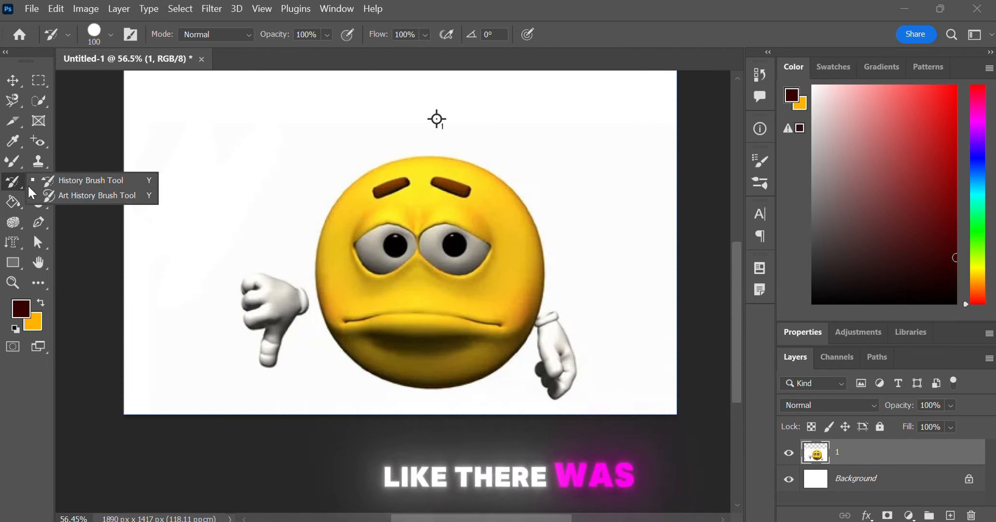
pyautogui.click(55, 191)
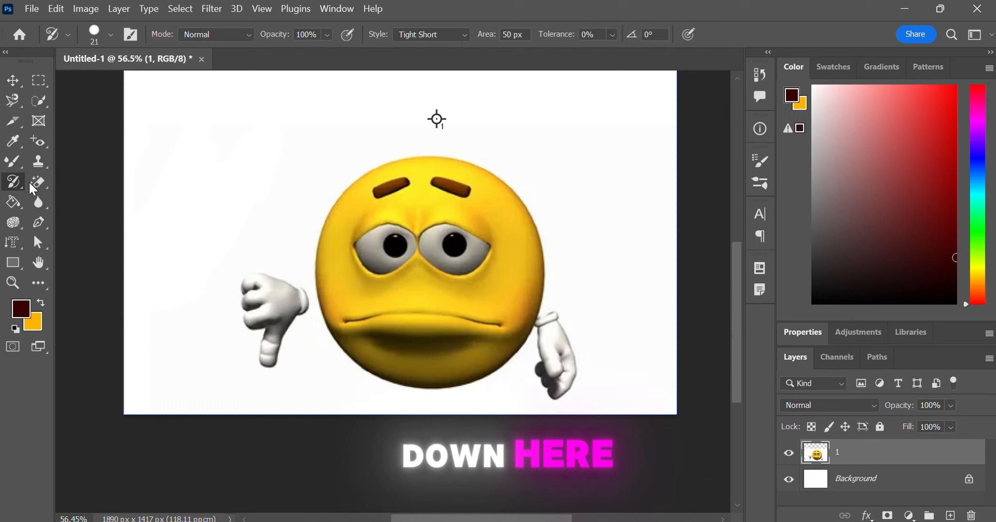
# Step: Erase a diagonal stroke across the emoji with the Eraser tool and undo it
pyautogui.rightClick(39, 181)
pyautogui.click(99, 183)
pyautogui.moveTo(260, 227)
pyautogui.mouseDown()
pyautogui.moveTo(405, 305)
pyautogui.moveTo(604, 375)
pyautogui.mouseUp()
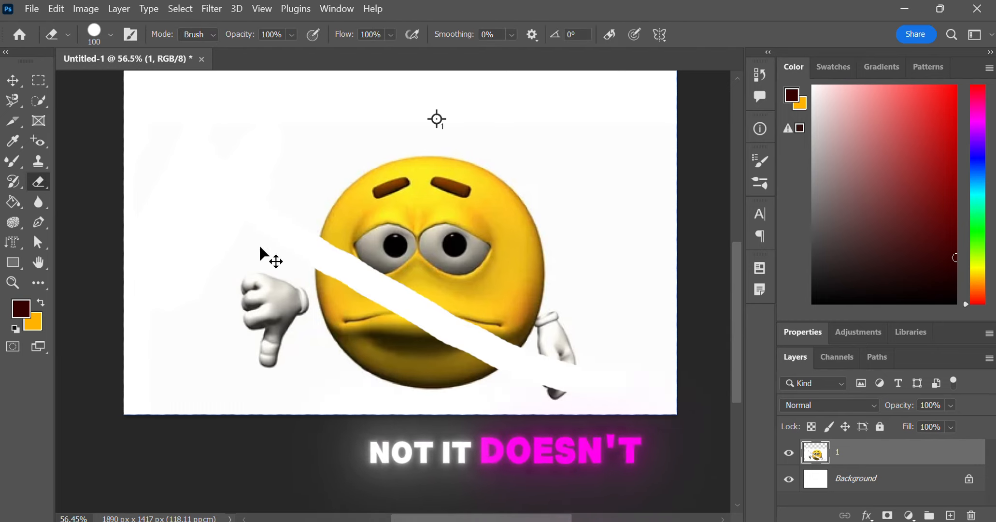
pyautogui.hotkey('ctrl', 'z')
# Step: Try the Background Eraser tool across the emoji's face and undo it
pyautogui.rightClick(41, 184)
pyautogui.click(83, 195)
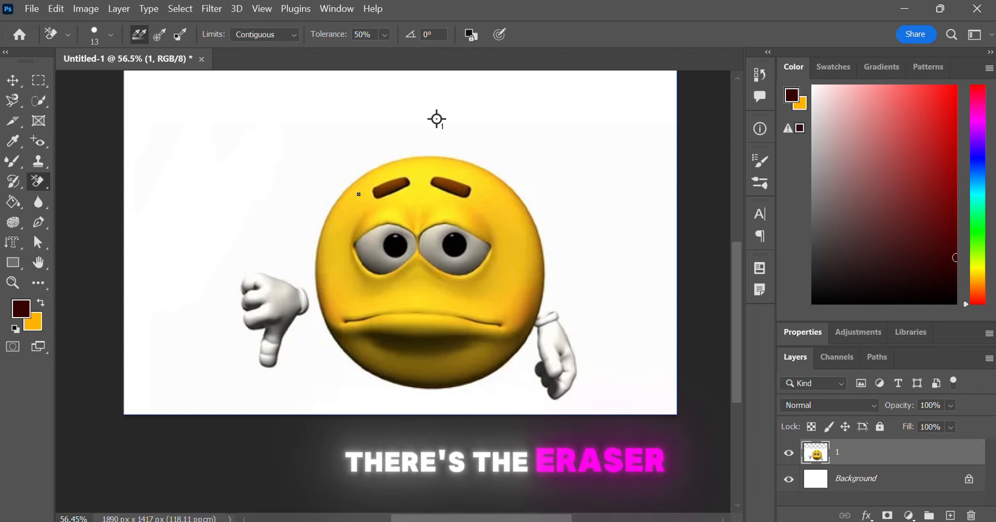
pyautogui.moveTo(358, 194); pyautogui.dragTo(394, 304)
pyautogui.press('z')
# Step: Erase the emoji's yellow face with the Magic Eraser tool and undo it
pyautogui.click(38, 179)
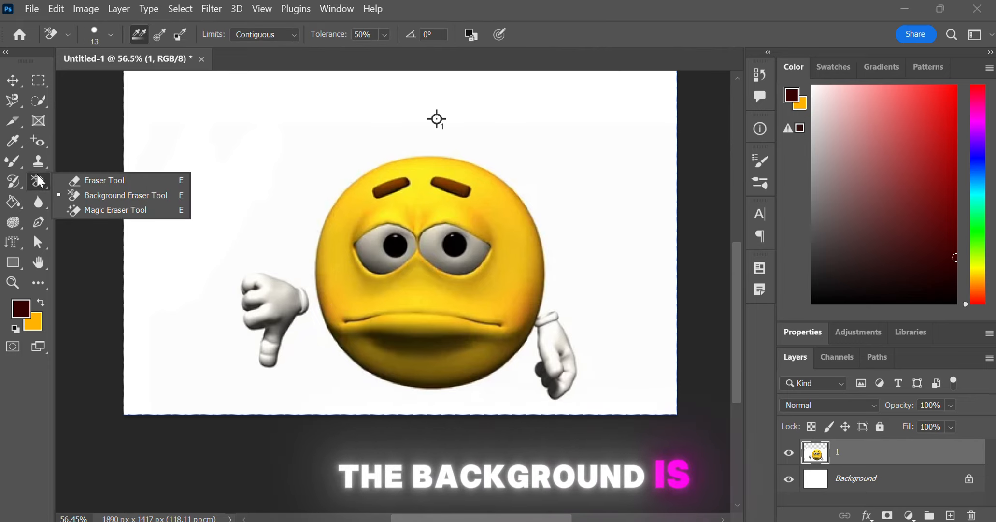
pyautogui.click(99, 211)
pyautogui.click(434, 274)
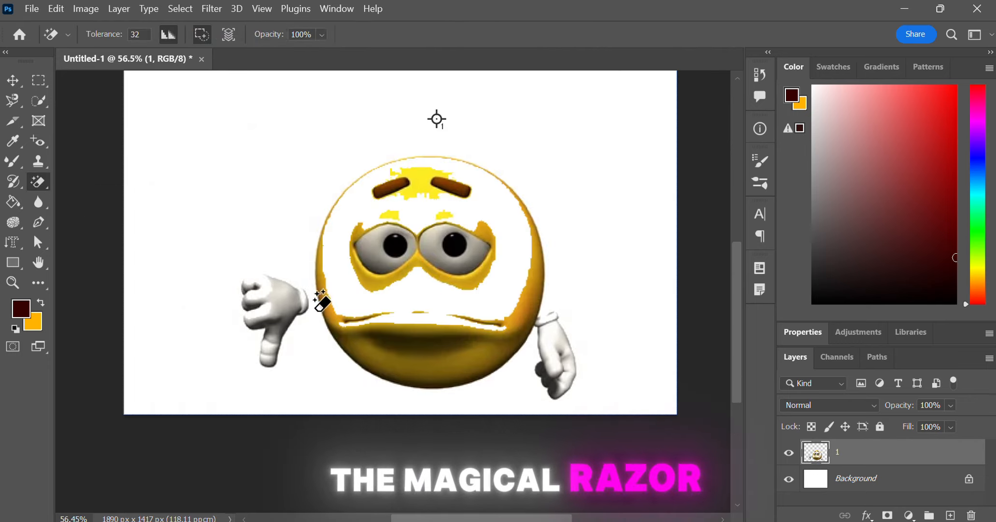
pyautogui.hotkey('ctrl', 'z')
# Step: Fill the whole layer with an orange-to-purple gradient using the Gradient tool and undo it
pyautogui.click(5, 204)
pyautogui.click(3, 205)
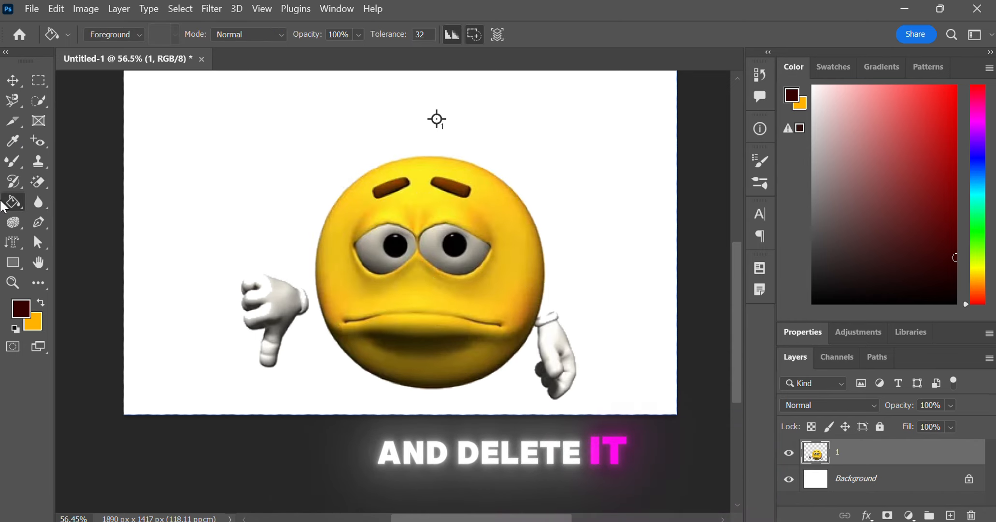
pyautogui.rightClick(10, 205)
pyautogui.click(55, 203)
pyautogui.moveTo(276, 135); pyautogui.dragTo(347, 283)
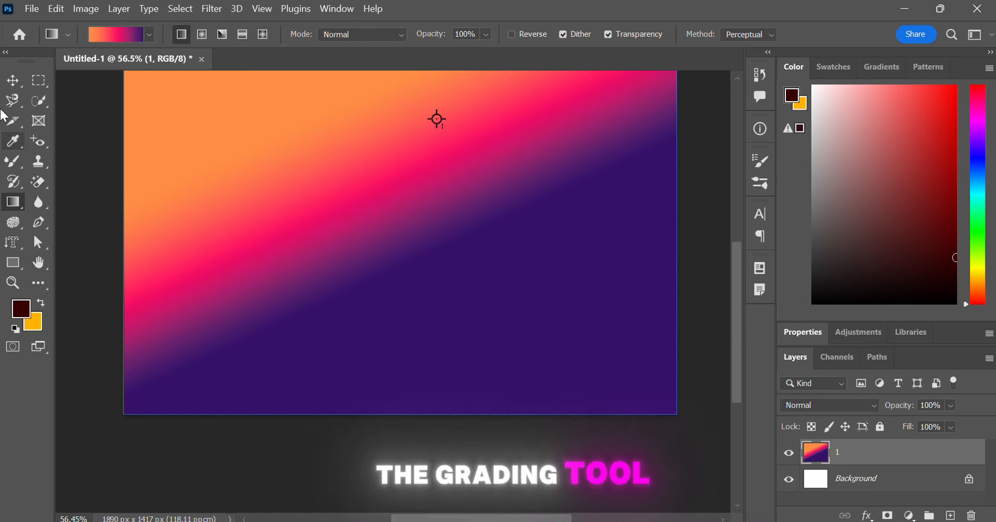
pyautogui.hotkey('ctrl', 'z')
# Step: Select the emoji's left eye white with Quick Selection and fill it with a gradient
pyautogui.click(32, 103)
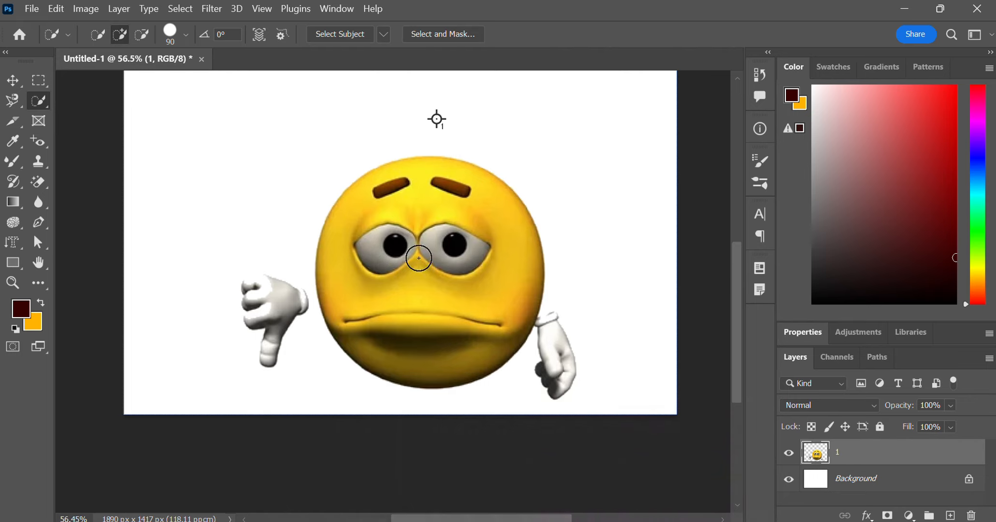
pyautogui.click(395, 251)
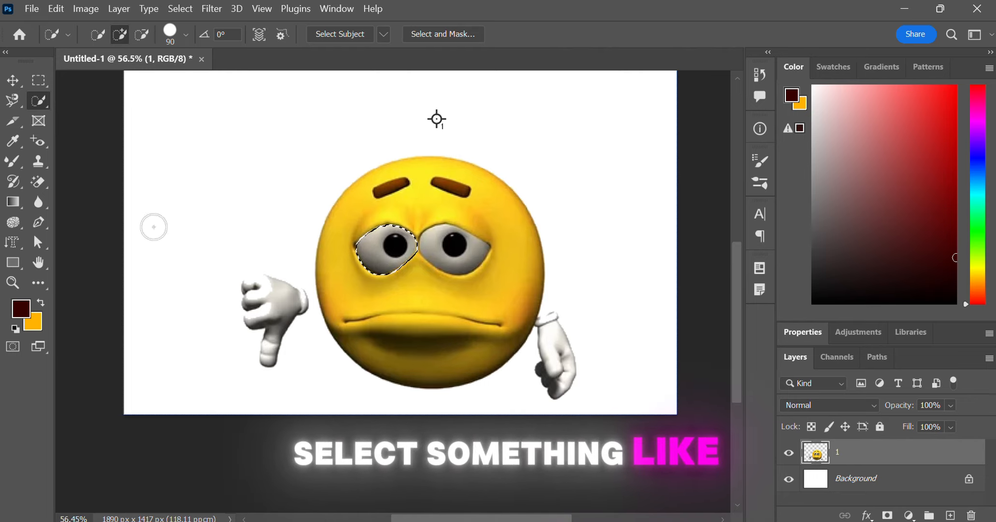
pyautogui.press('g')
pyautogui.moveTo(373, 233); pyautogui.dragTo(414, 256)
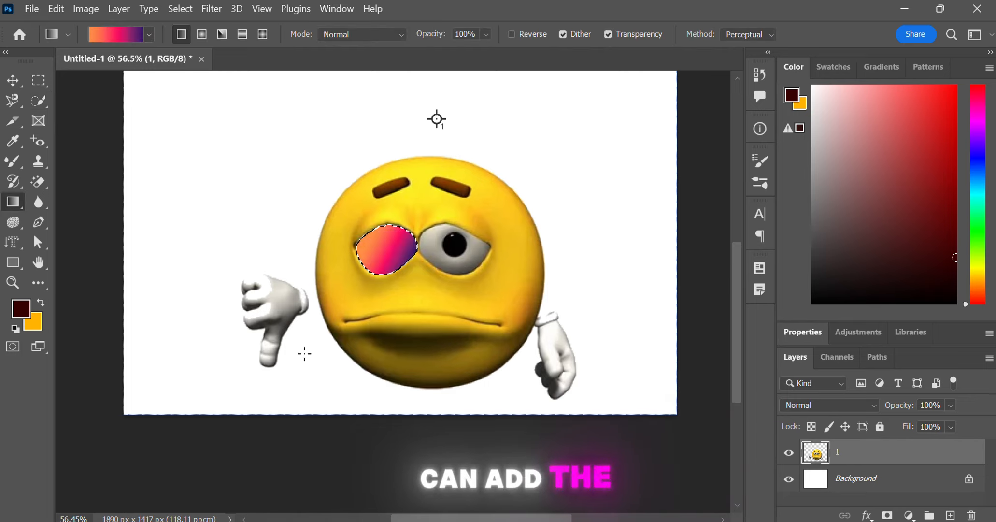
# Step: Deselect and undo the last two edits
pyautogui.click(12, 80)
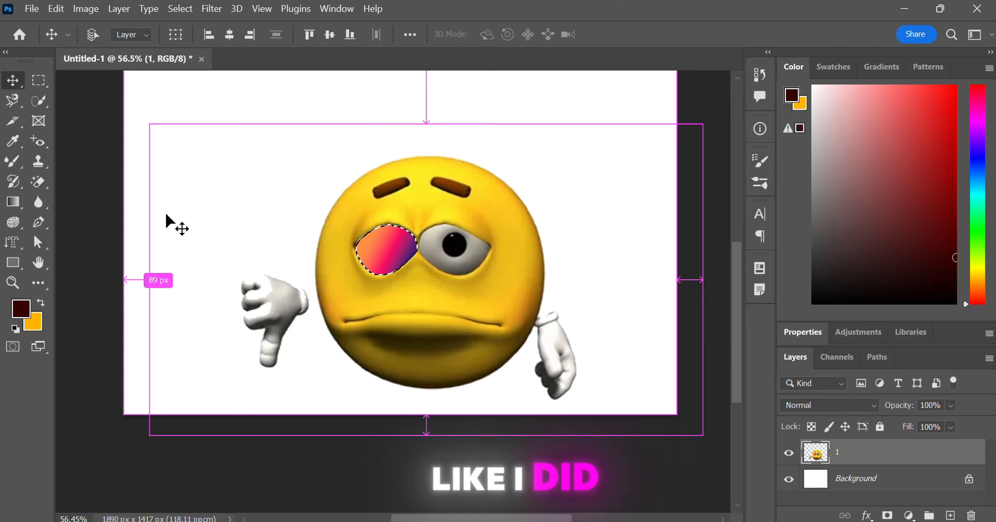
pyautogui.hotkey('ctrl', 'd')
pyautogui.hotkey('ctrl', 'z')
pyautogui.hotkey('ctrl', 'z')
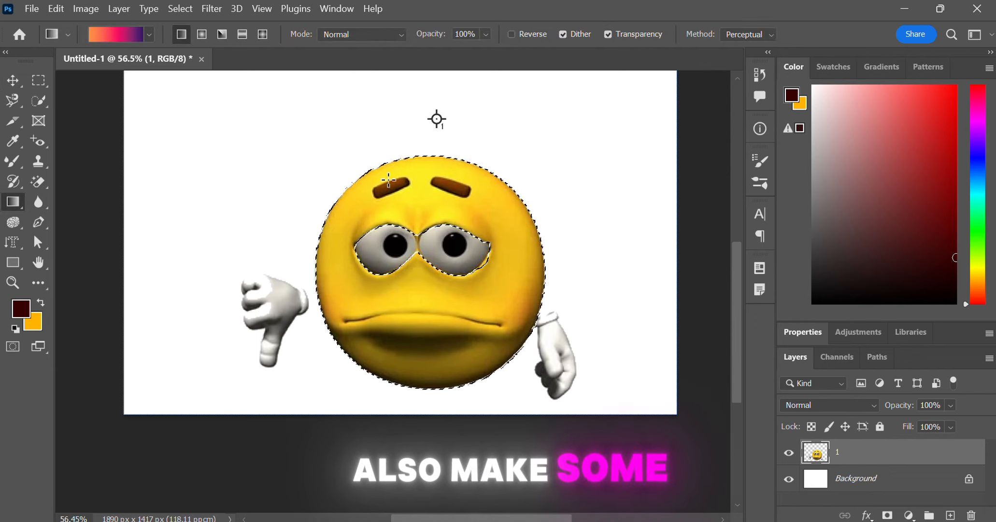
# Step: Fill the selected emoji face with the gradient
pyautogui.moveTo(436, 119); pyautogui.dragTo(321, 305)
pyautogui.click(18, 79)
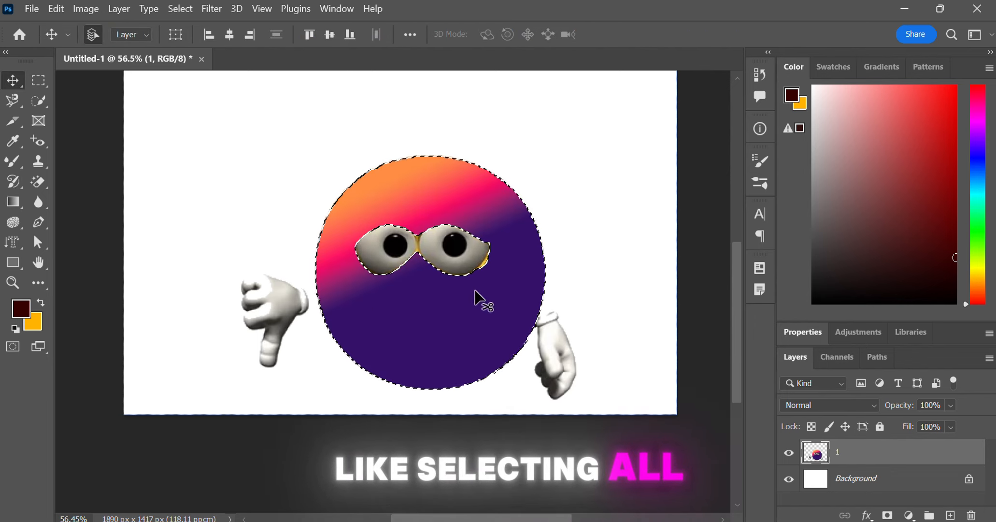
# Step: Fill both emoji pupils with the dark red foreground colour using the Paint Bucket tool
pyautogui.click(581, 231)
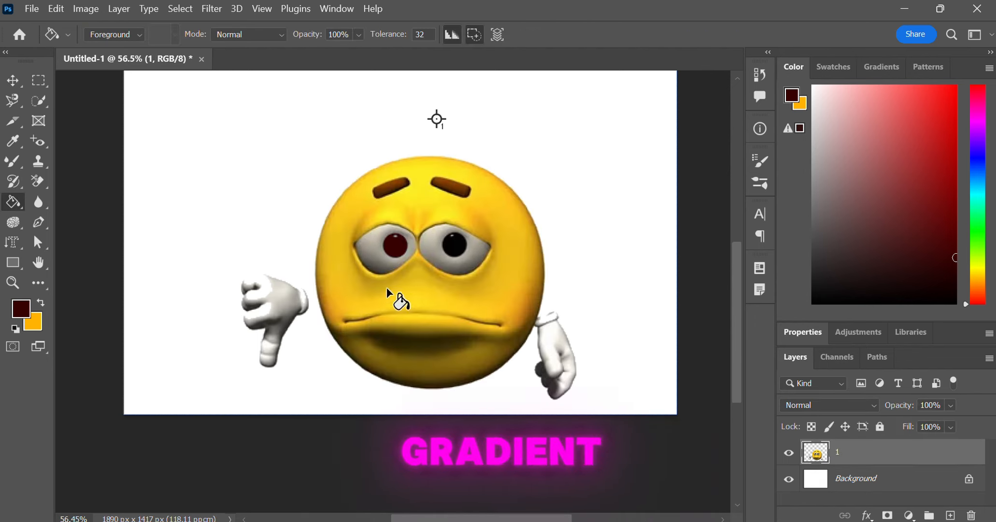
pyautogui.click(372, 258)
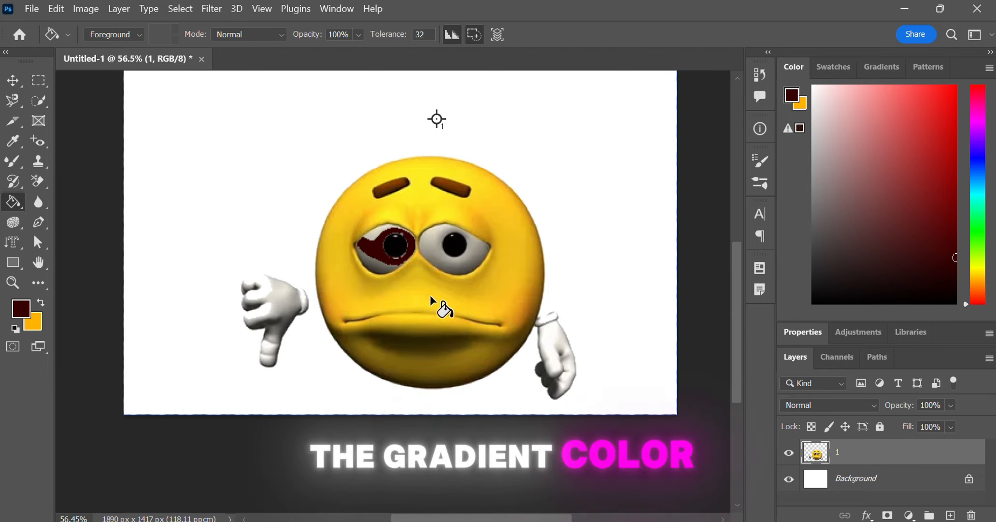
pyautogui.hotkey('ctrl', 'z')
pyautogui.hotkey('ctrl', 'z')
pyautogui.click(399, 246)
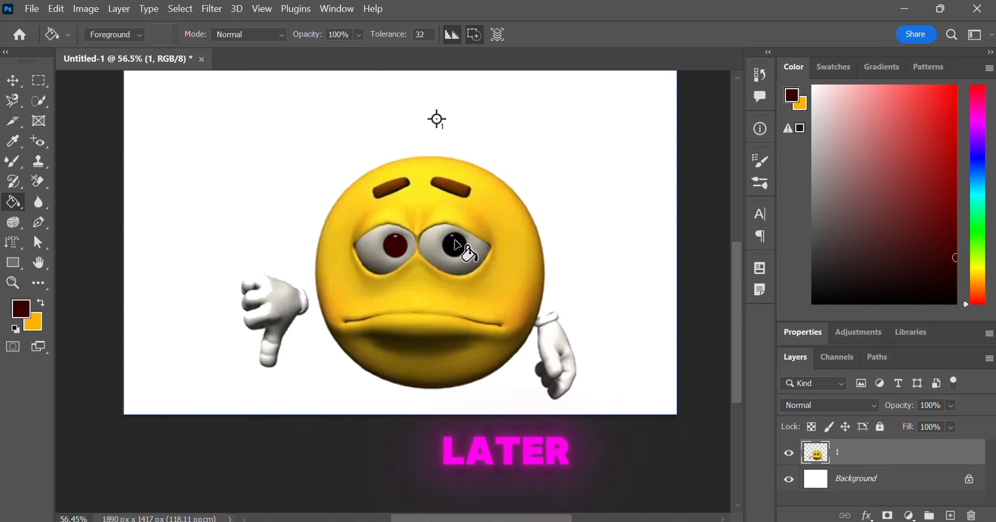
pyautogui.click(419, 328)
pyautogui.hotkey('ctrl', 'z')
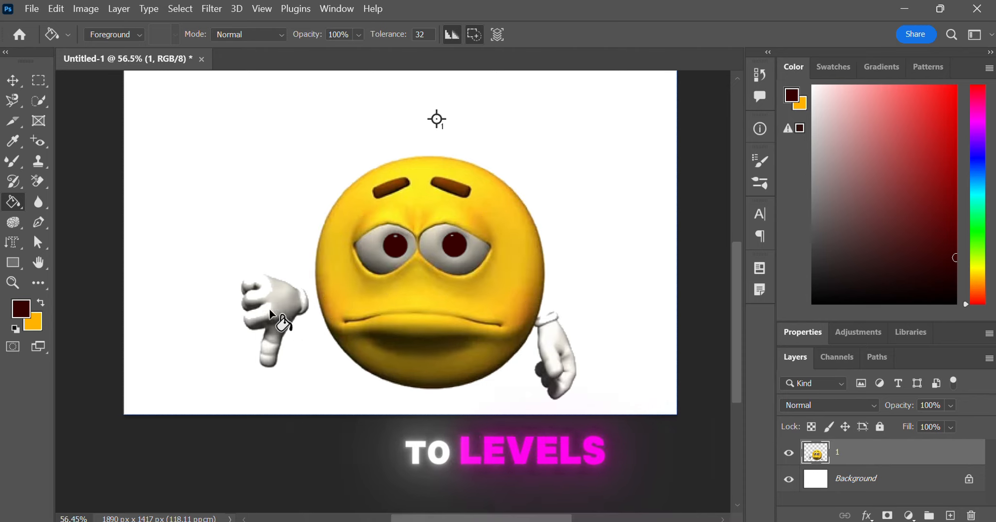
# Step: Select the Blur tool and set its brush size to 80
pyautogui.rightClick(32, 189)
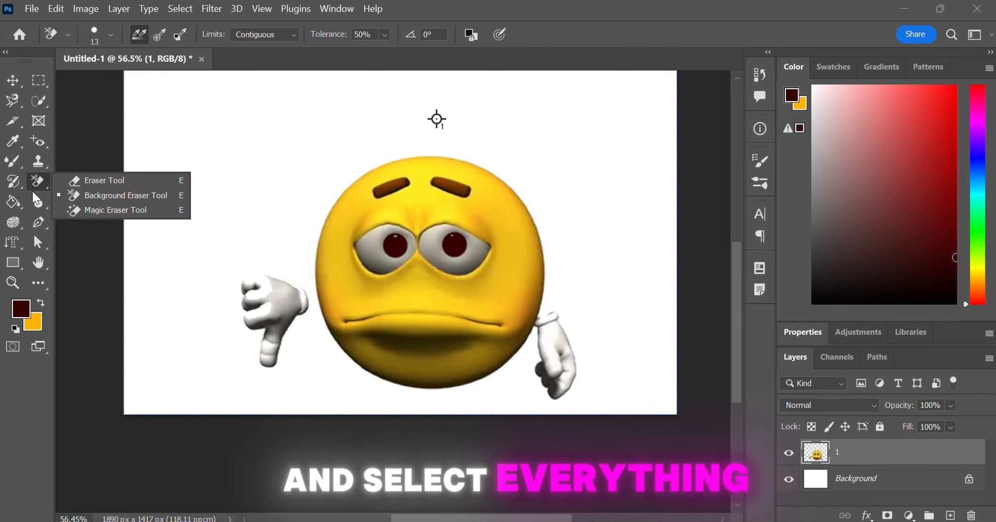
pyautogui.click(37, 203)
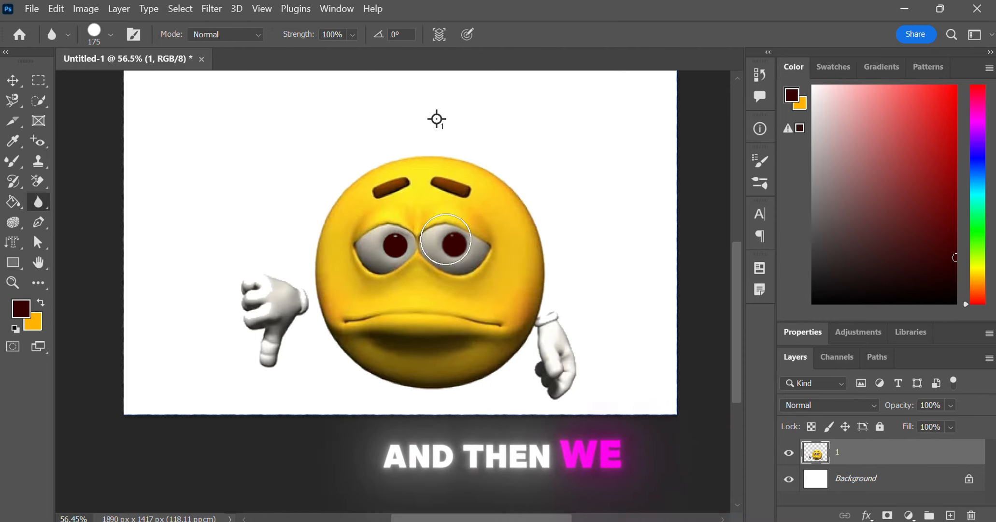
pyautogui.press(']')
pyautogui.press(']')
pyautogui.press(']')
pyautogui.press(']')
pyautogui.press(']')
pyautogui.press(']')
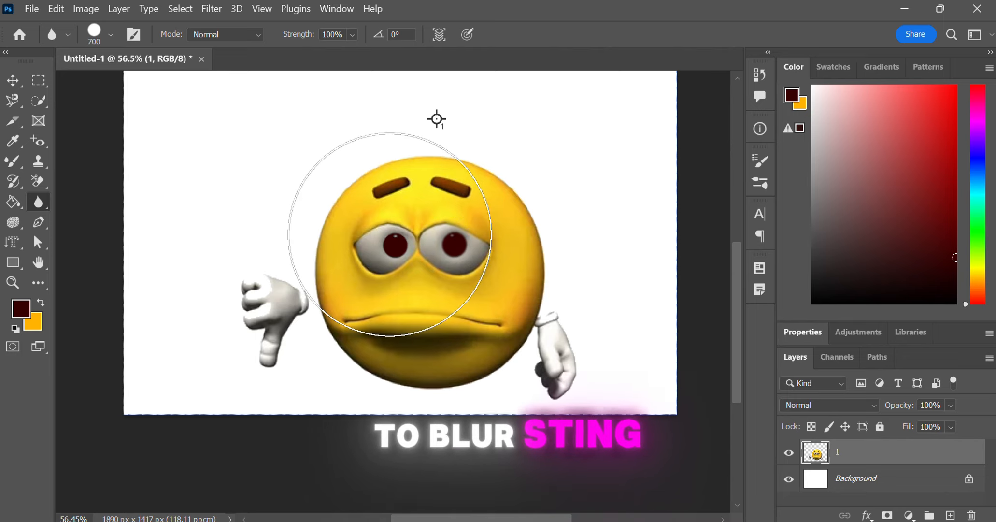
pyautogui.press('[')
pyautogui.press('[')
pyautogui.press('[')
pyautogui.press('[')
pyautogui.press('[')
pyautogui.press('[')
pyautogui.press('[')
# Step: Switch to the Sharpen tool
pyautogui.rightClick(35, 197)
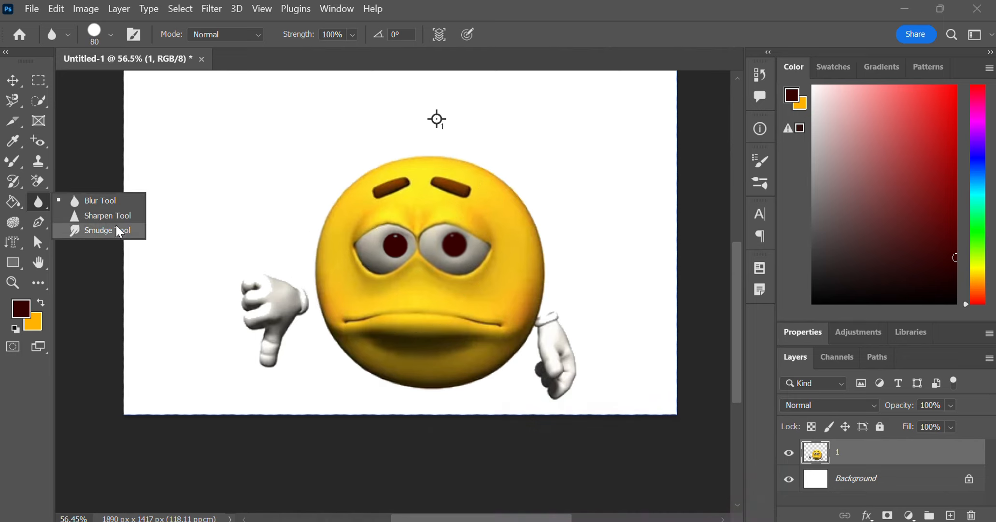
pyautogui.click(103, 215)
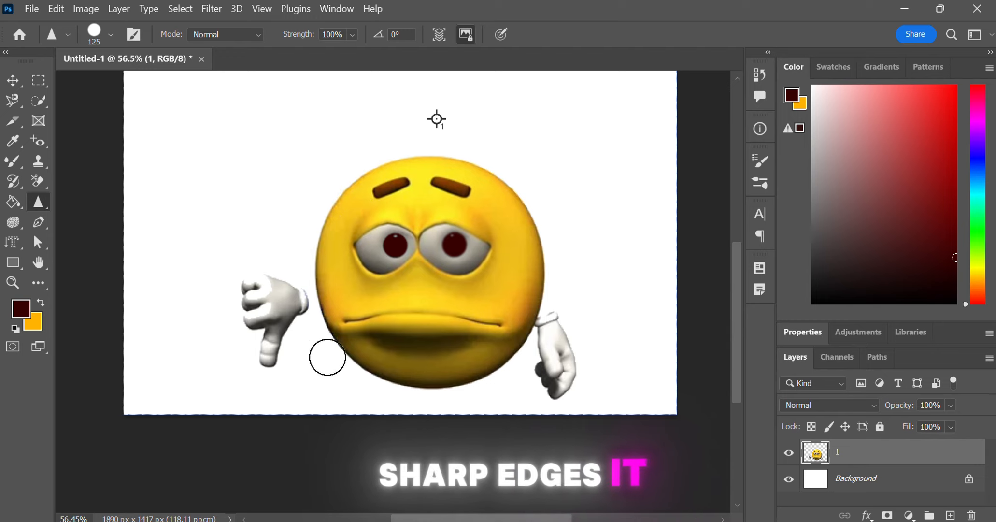
# Step: Sharpen a stroke across the emoji's eyes and undo it
pyautogui.moveTo(338, 264)
pyautogui.mouseDown()
pyautogui.moveTo(521, 214)
pyautogui.moveTo(491, 201)
pyautogui.moveTo(558, 169)
pyautogui.moveTo(392, 326)
pyautogui.moveTo(392, 271)
pyautogui.moveTo(373, 347)
pyautogui.moveTo(326, 406)
pyautogui.mouseUp()
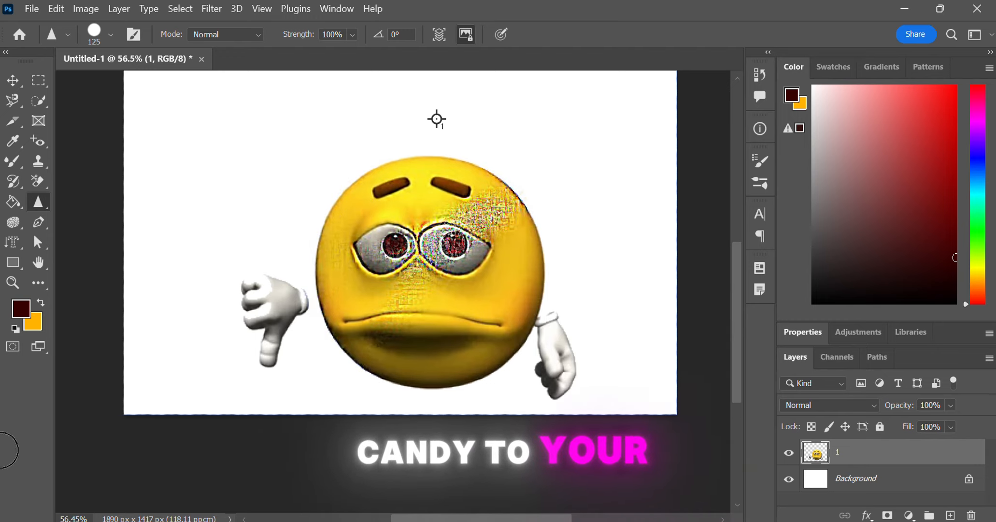
pyautogui.hotkey('ctrl', 'z')
# Step: Switch to the Smudge tool and smudge the emoji's eyebrows, undoing a first stroke across the eye
pyautogui.rightClick(48, 205)
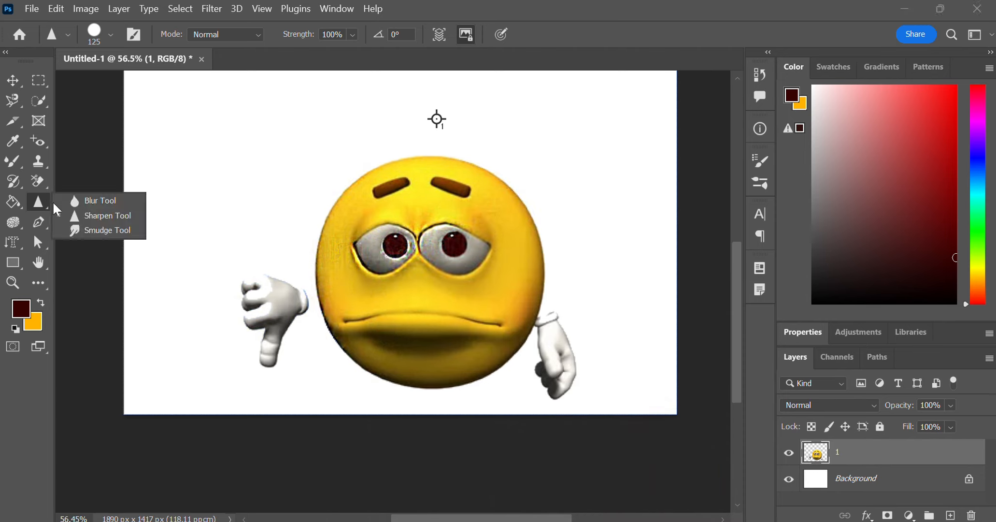
pyautogui.click(106, 229)
pyautogui.moveTo(383, 247)
pyautogui.mouseDown()
pyautogui.moveTo(509, 274)
pyautogui.moveTo(494, 222)
pyautogui.moveTo(329, 306)
pyautogui.moveTo(315, 276)
pyautogui.mouseUp()
pyautogui.hotkey('ctrl', 'z')
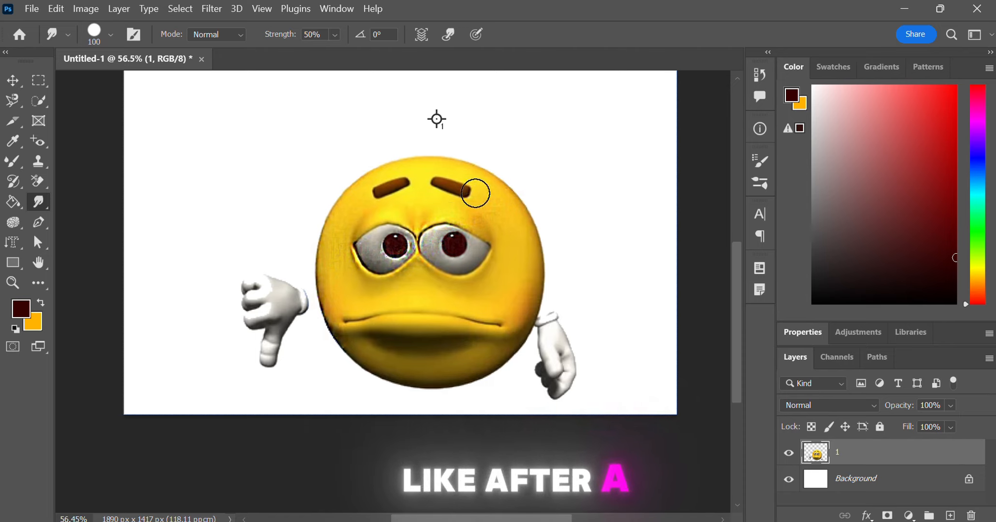
pyautogui.moveTo(475, 193)
pyautogui.mouseDown()
pyautogui.moveTo(394, 183)
pyautogui.moveTo(343, 210)
pyautogui.moveTo(476, 186)
pyautogui.mouseUp()
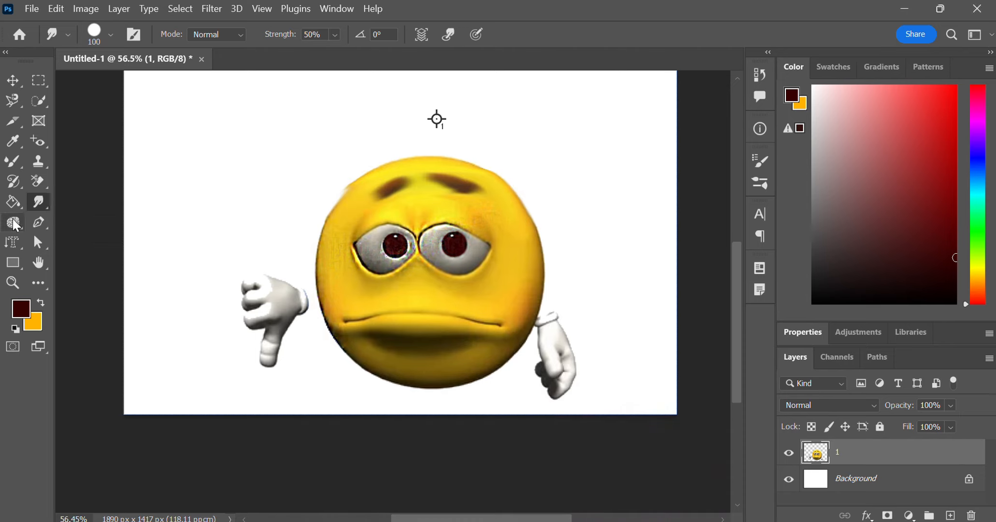
# Step: Select the Dodge tool with Midtones range and 50% exposure, and lighten areas around the eyes and mouth
pyautogui.click(13, 222)
pyautogui.rightClick(13, 222)
pyautogui.click(72, 219)
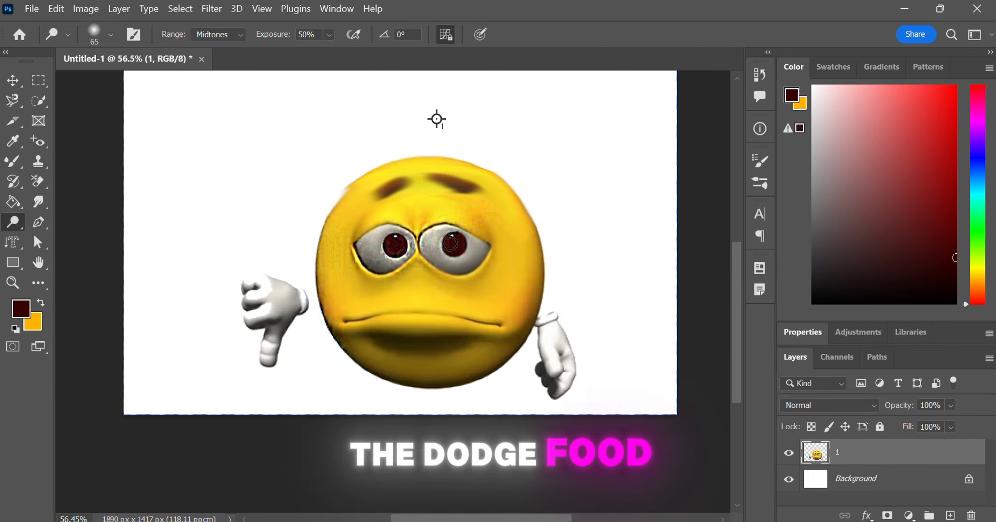
pyautogui.moveTo(441, 256)
pyautogui.mouseDown()
pyautogui.moveTo(431, 242)
pyautogui.moveTo(474, 226)
pyautogui.mouseUp()
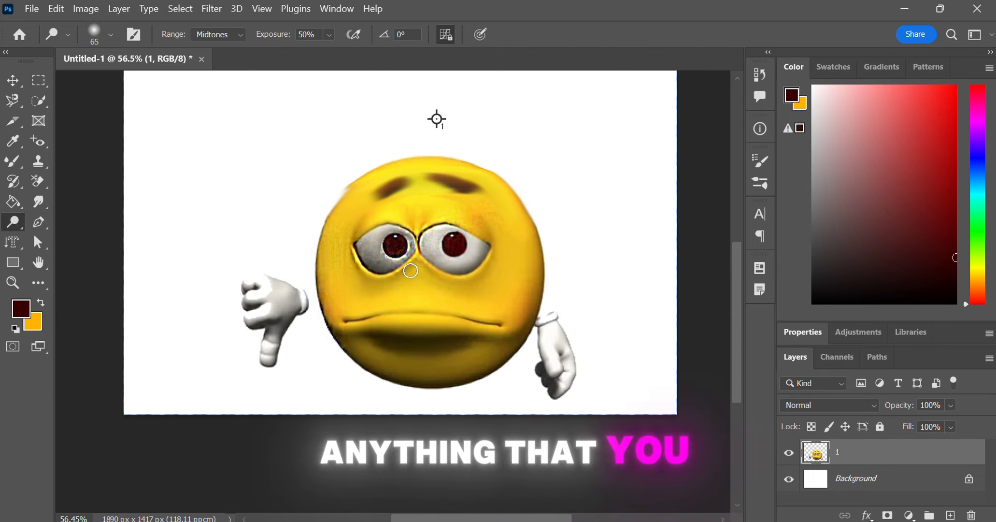
pyautogui.moveTo(410, 263)
pyautogui.mouseDown()
pyautogui.moveTo(373, 265)
pyautogui.moveTo(419, 250)
pyautogui.moveTo(425, 225)
pyautogui.moveTo(360, 249)
pyautogui.mouseUp()
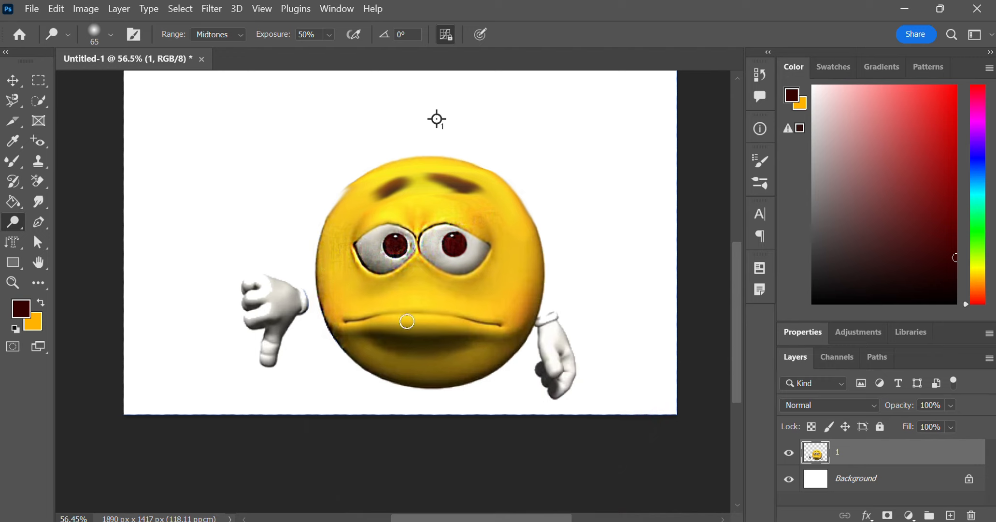
pyautogui.moveTo(483, 354); pyautogui.dragTo(357, 341)
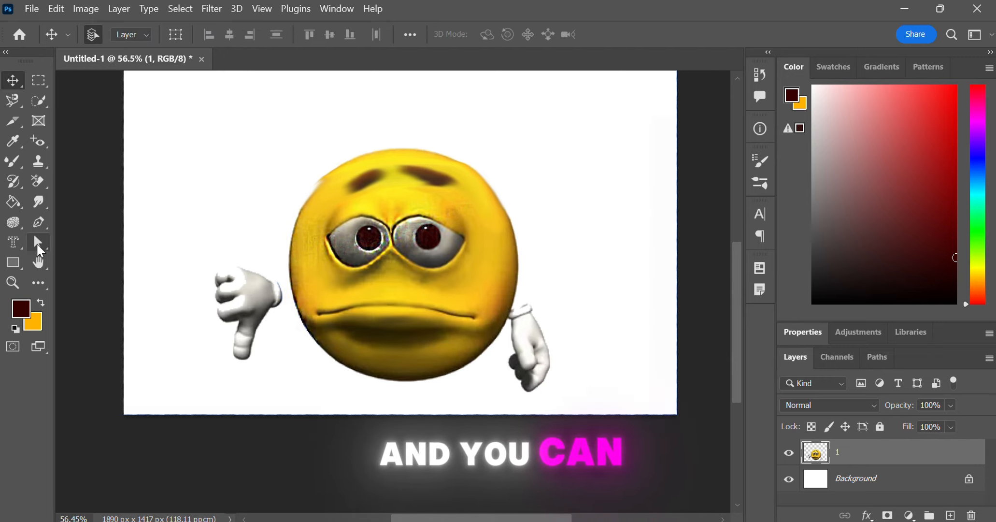
# Step: Switch to the Rectangle tool in Shape mode with a 15 px stroke and draw two rectangles on the canvas, undoing each
pyautogui.rightClick(36, 242)
pyautogui.click(79, 240)
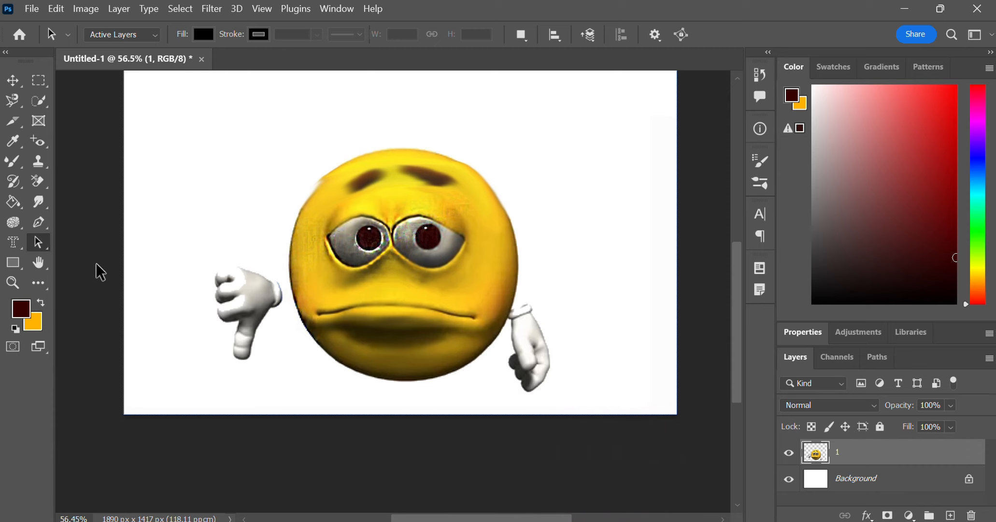
pyautogui.rightClick(15, 264)
pyautogui.click(63, 259)
pyautogui.moveTo(192, 106); pyautogui.dragTo(295, 217)
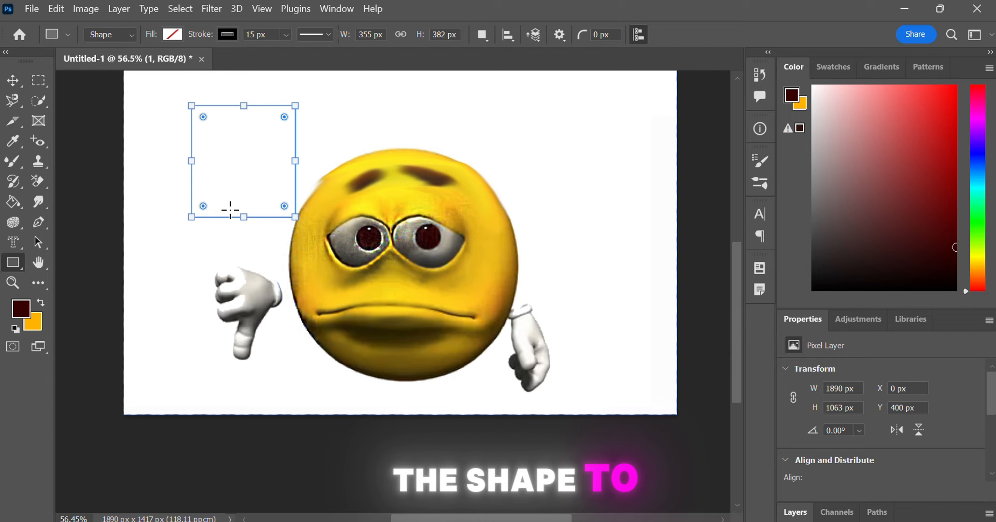
pyautogui.hotkey('ctrl', 'z')
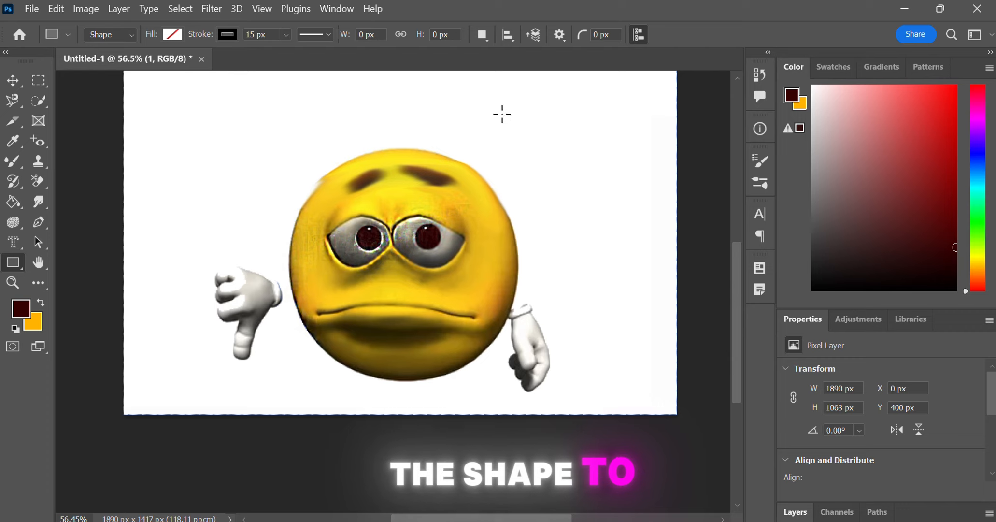
pyautogui.moveTo(502, 114); pyautogui.dragTo(454, 271)
pyautogui.hotkey('ctrl', 'z')
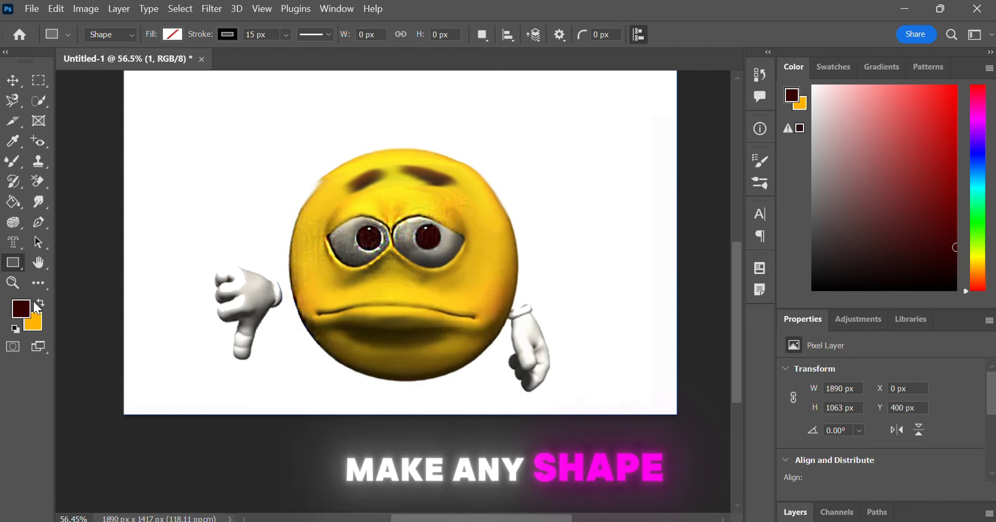
# Step: Set the swatches to white foreground and black background, then draw and undo two more rectangles near the emoji
pyautogui.click(15, 328)
pyautogui.moveTo(288, 114); pyautogui.dragTo(156, 222)
pyautogui.hotkey('ctrl', 'z')
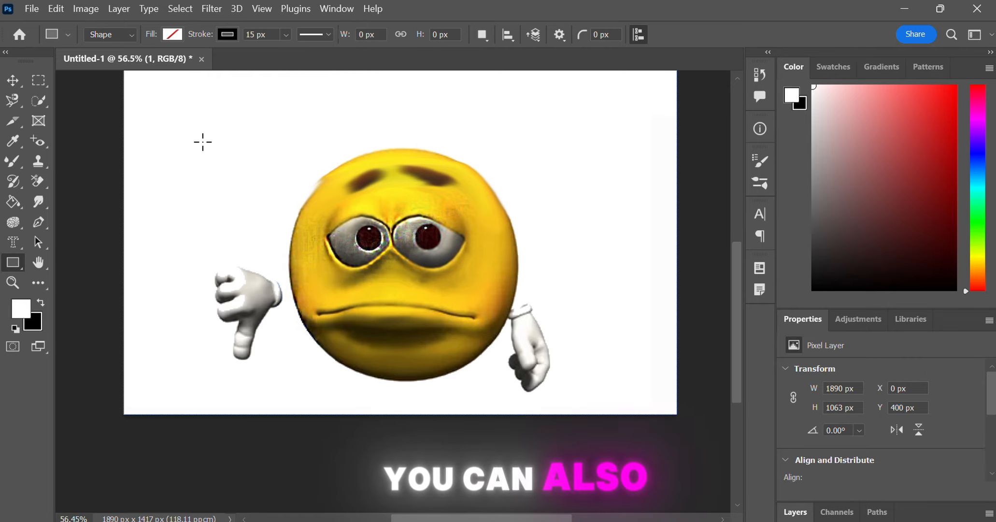
pyautogui.moveTo(203, 141); pyautogui.dragTo(285, 221)
pyautogui.hotkey('ctrl', 'z')
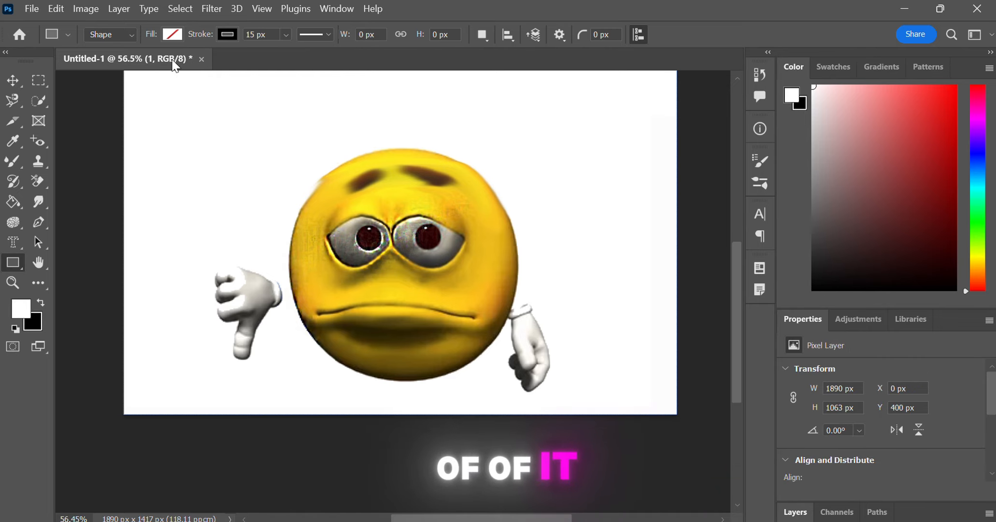